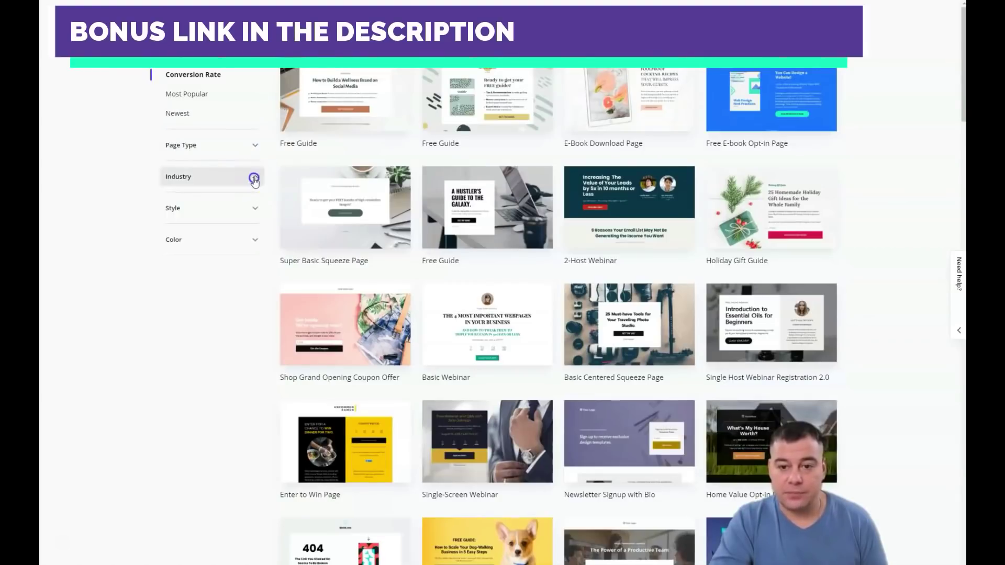
# Look through the Industry, Style and Color filter options for the landing page templates
pyautogui.click(254, 176)
pyautogui.click(256, 209)
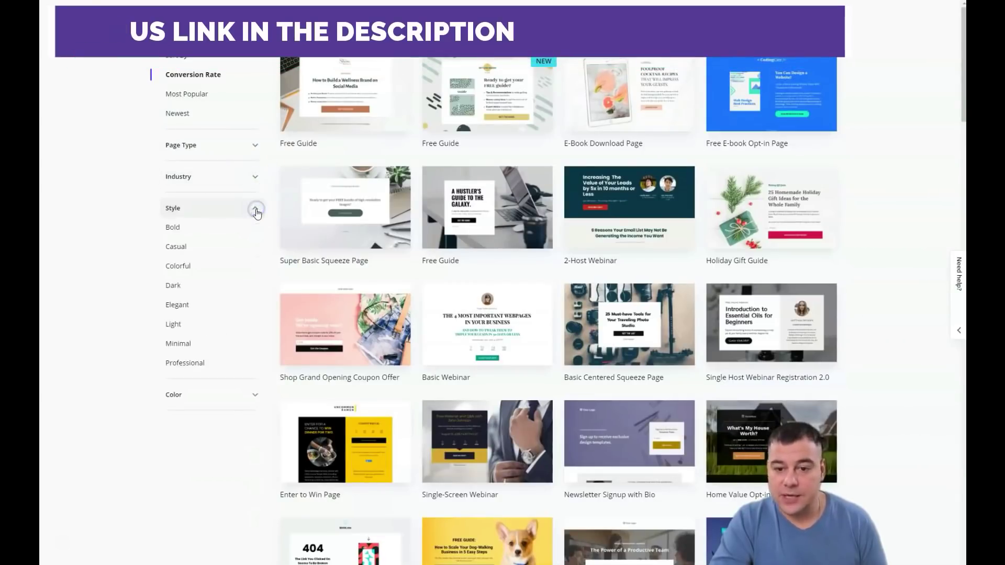
pyautogui.click(255, 208)
pyautogui.click(256, 240)
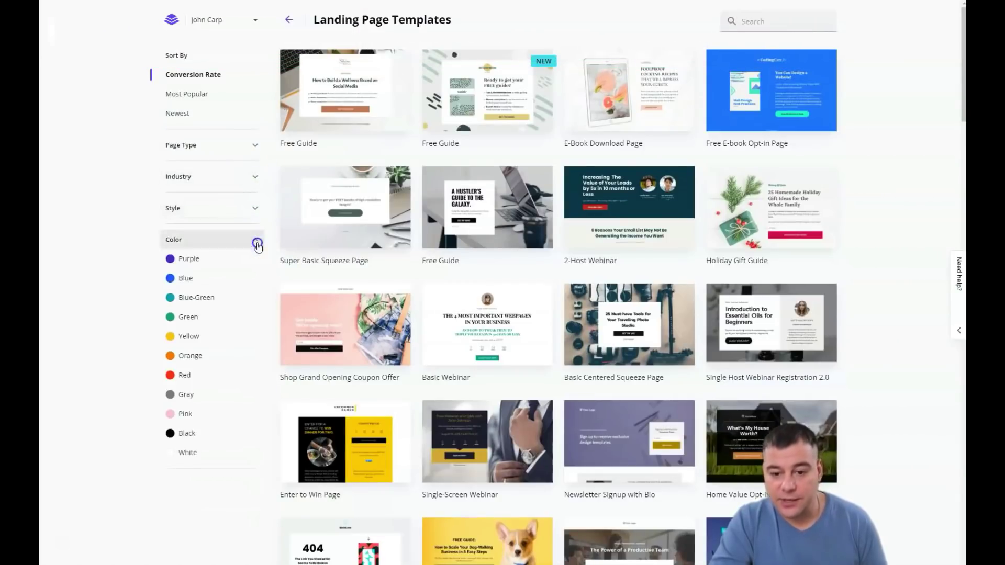
pyautogui.click(256, 242)
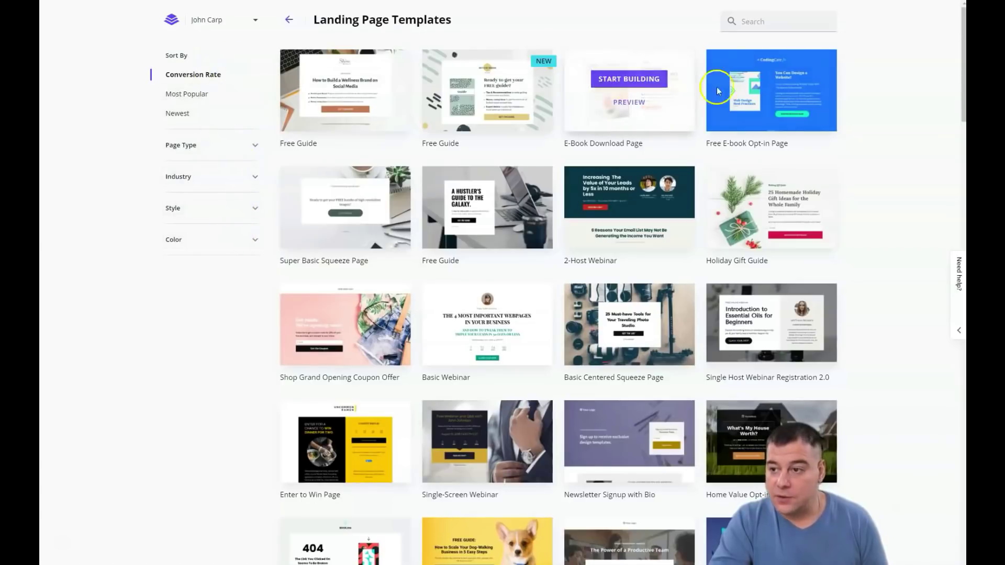
# Browse the template gallery and open the preview of the Site Coming Soon template
pyautogui.scroll(-3, 602, 305)
pyautogui.scroll(-13, 601, 305)
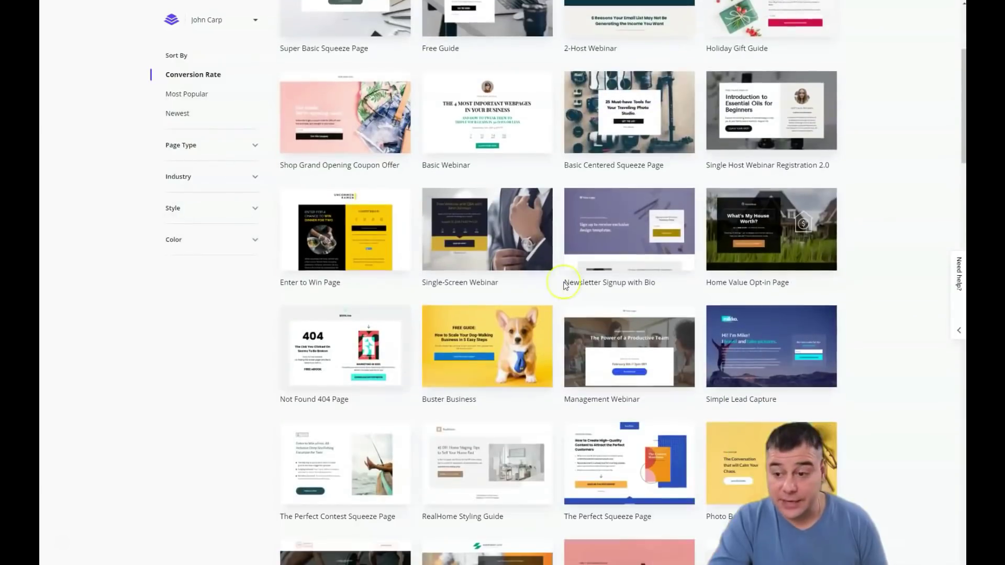
pyautogui.scroll(-9, 565, 285)
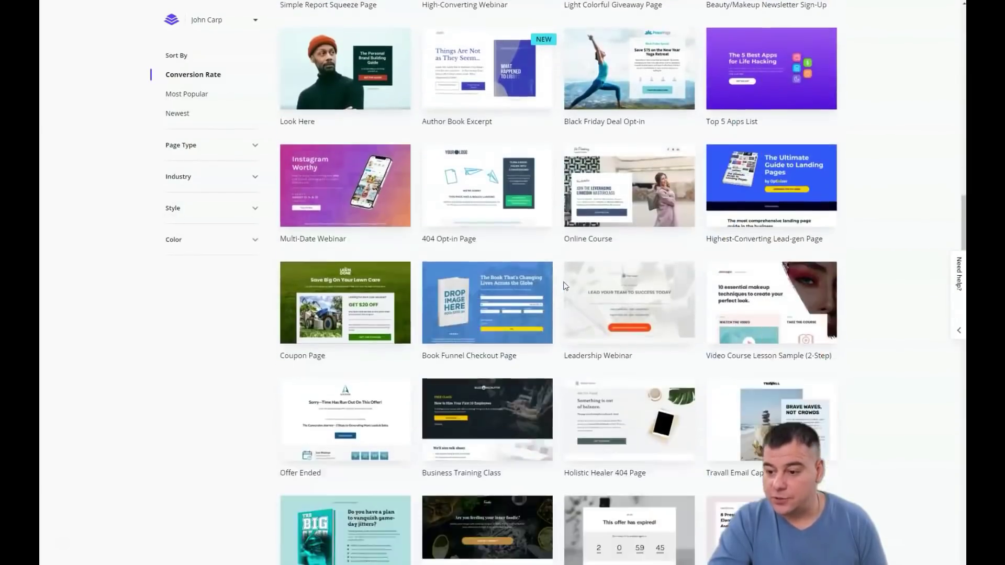
pyautogui.scroll(-3, 565, 285)
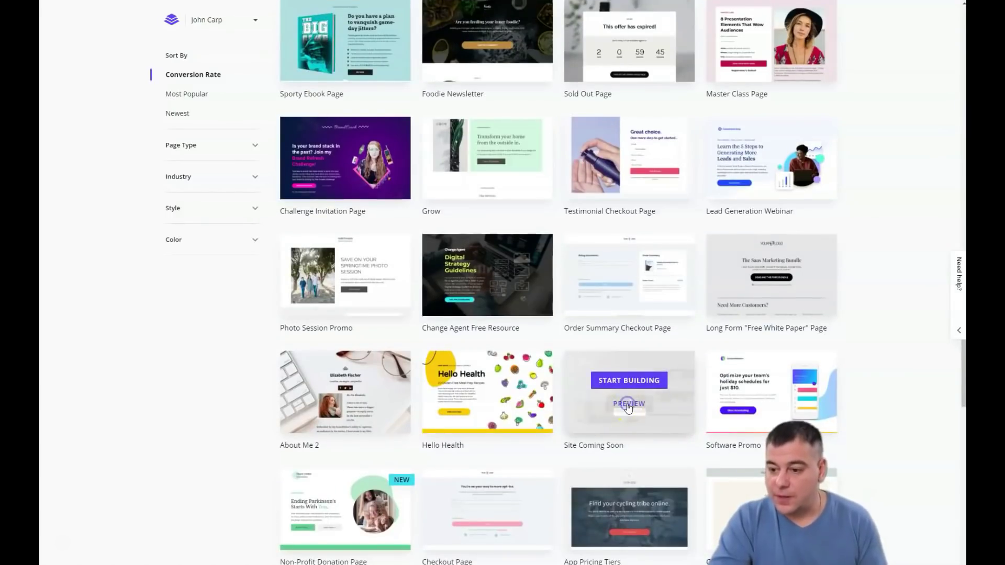
pyautogui.click(628, 405)
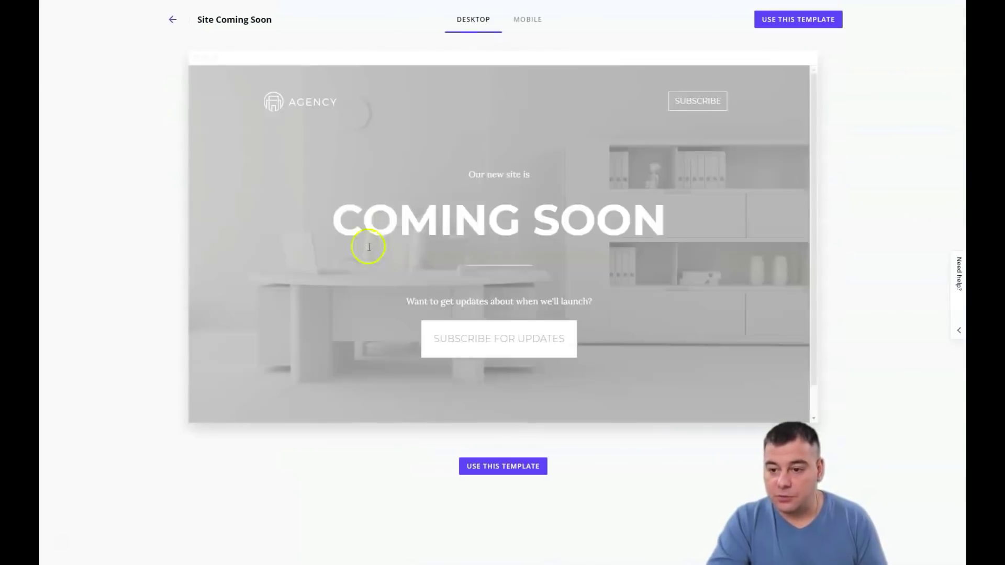
# Examine the Site Coming Soon template's desktop preview from its header to its footer
pyautogui.scroll(1, 546, 239)
pyautogui.scroll(-1, 547, 239)
pyautogui.scroll(1, 546, 239)
pyautogui.scroll(-1, 547, 239)
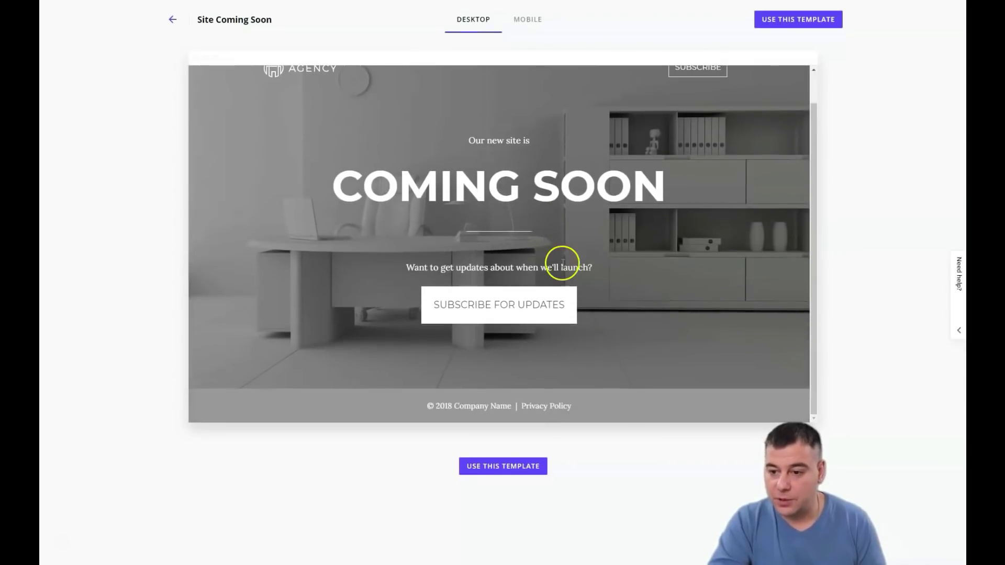
pyautogui.scroll(1, 562, 263)
pyautogui.scroll(-1, 568, 263)
pyautogui.scroll(1, 568, 263)
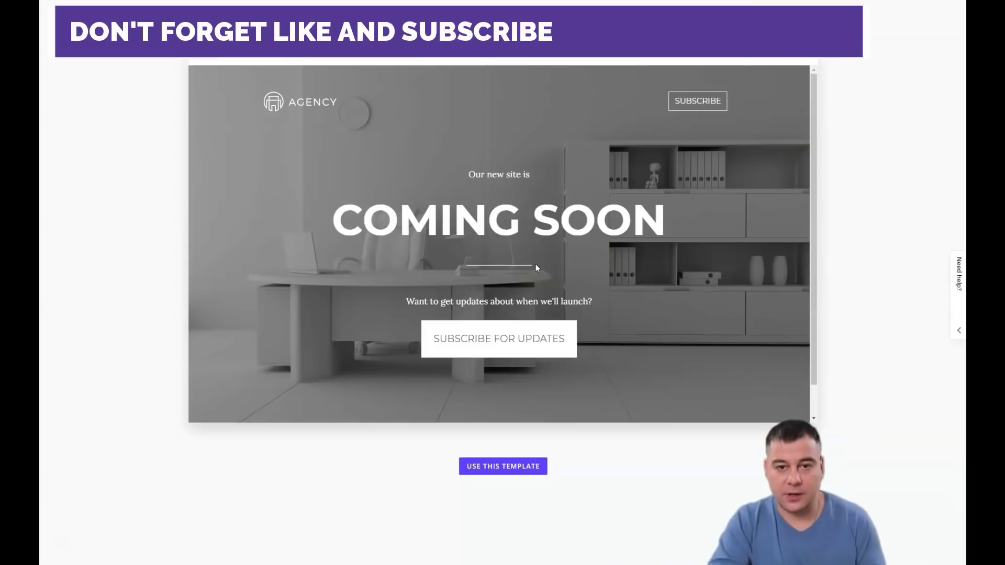
pyautogui.scroll(-1, 575, 209)
pyautogui.scroll(1, 585, 209)
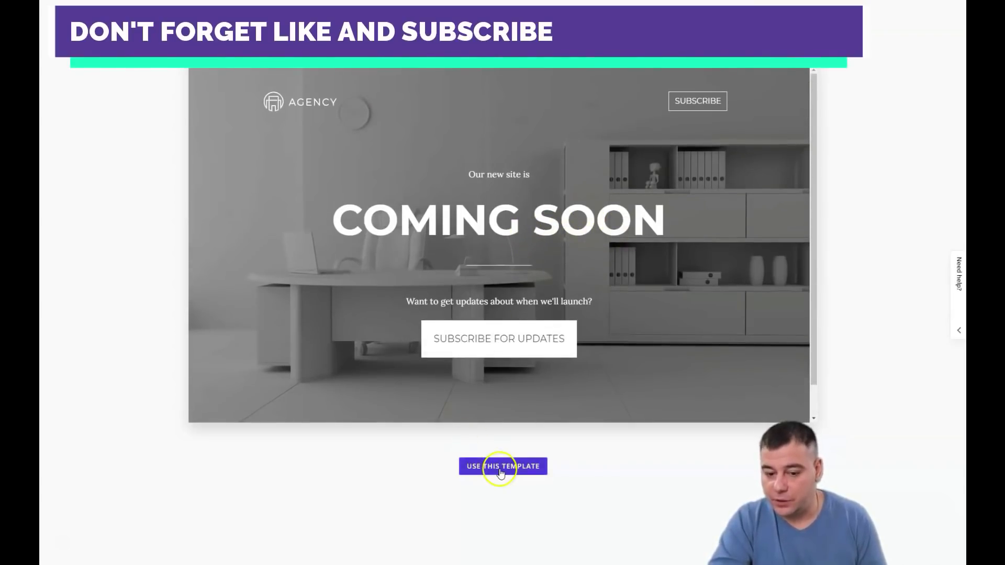
# Create a page from this template, name it "Coming soon" and look it over in the editor
pyautogui.click(503, 465)
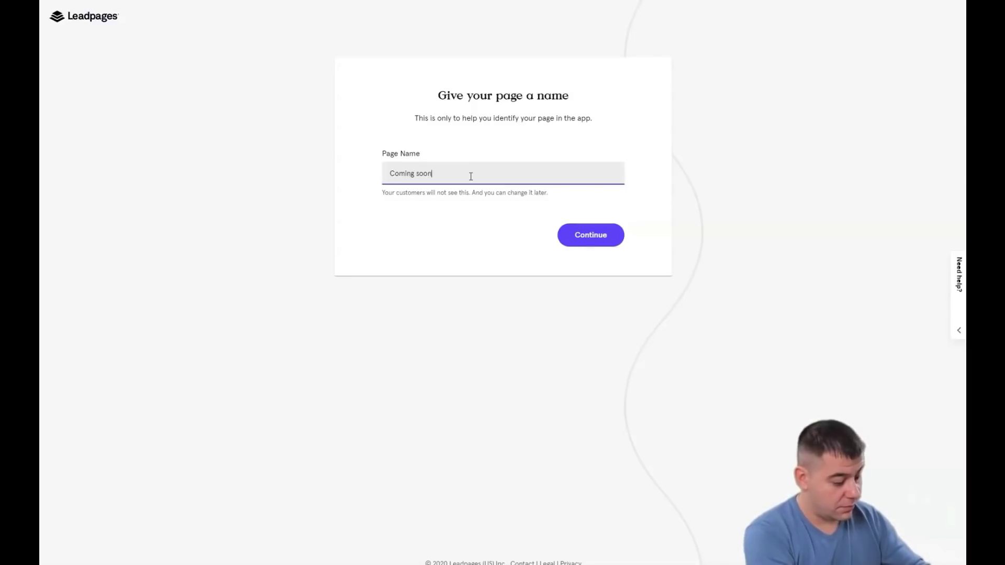
pyautogui.click(594, 239)
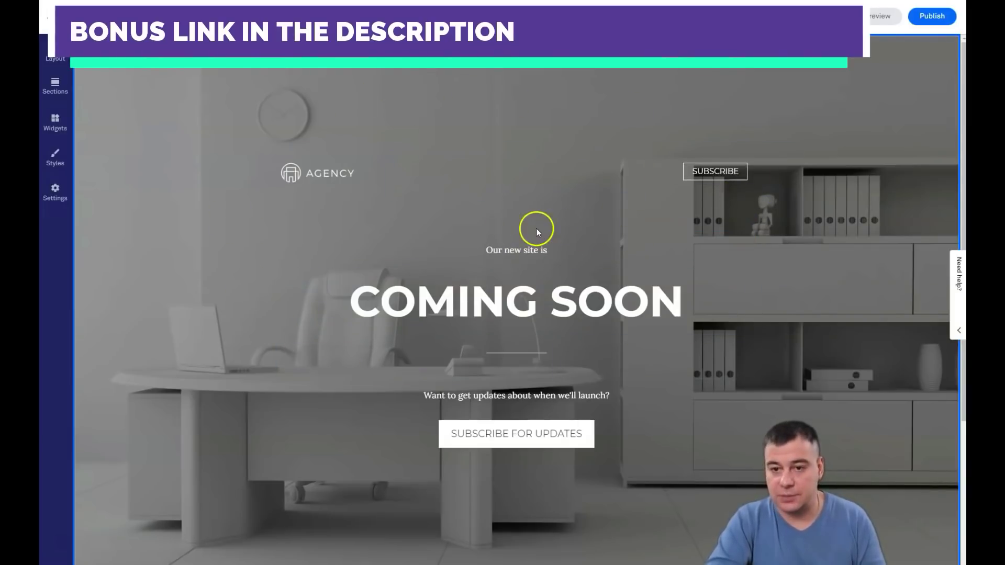
pyautogui.scroll(-4, 456, 262)
pyautogui.scroll(4, 457, 261)
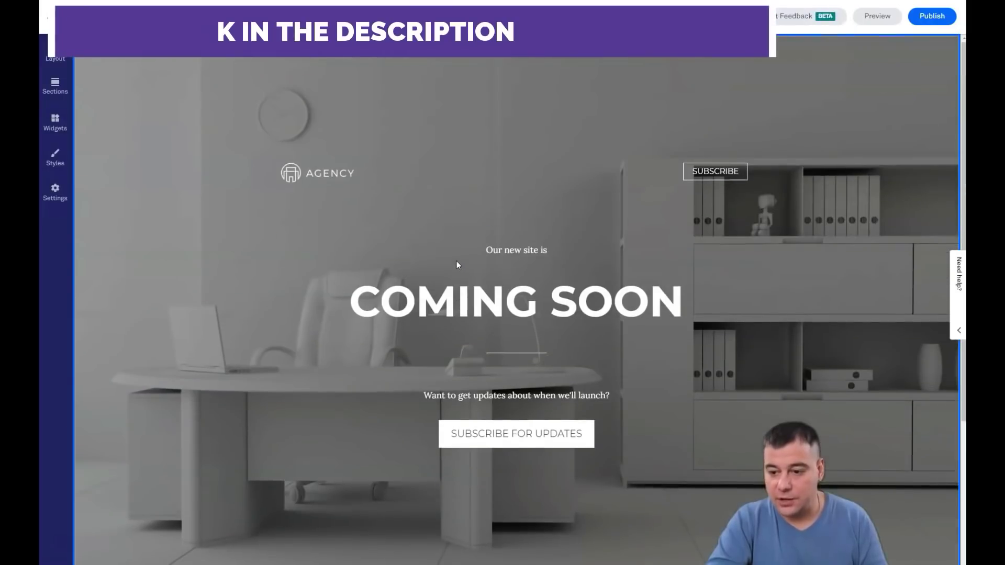
pyautogui.click(436, 291)
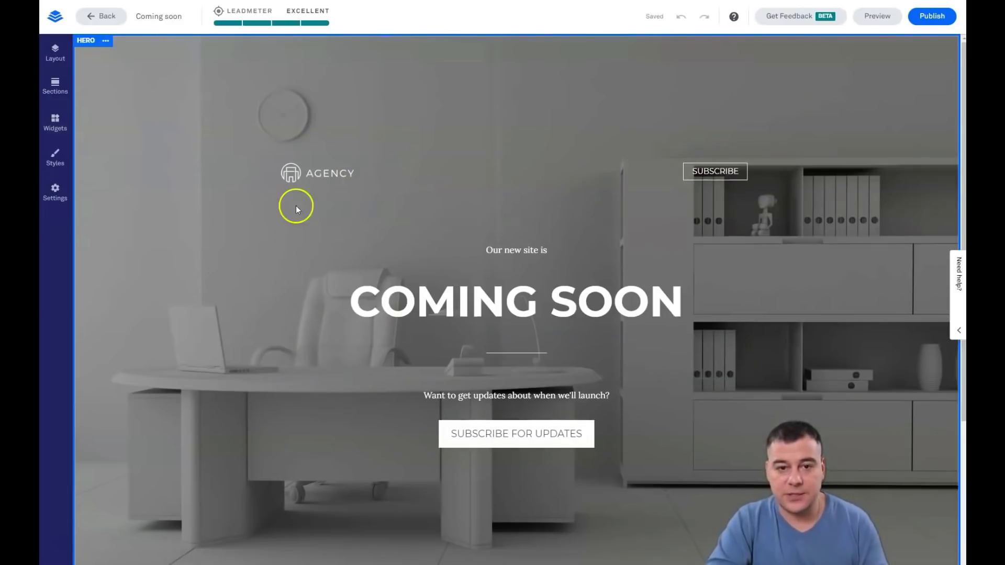
# Add a section of type Logos to the page, using the black design with a single row of four logos
pyautogui.click(55, 52)
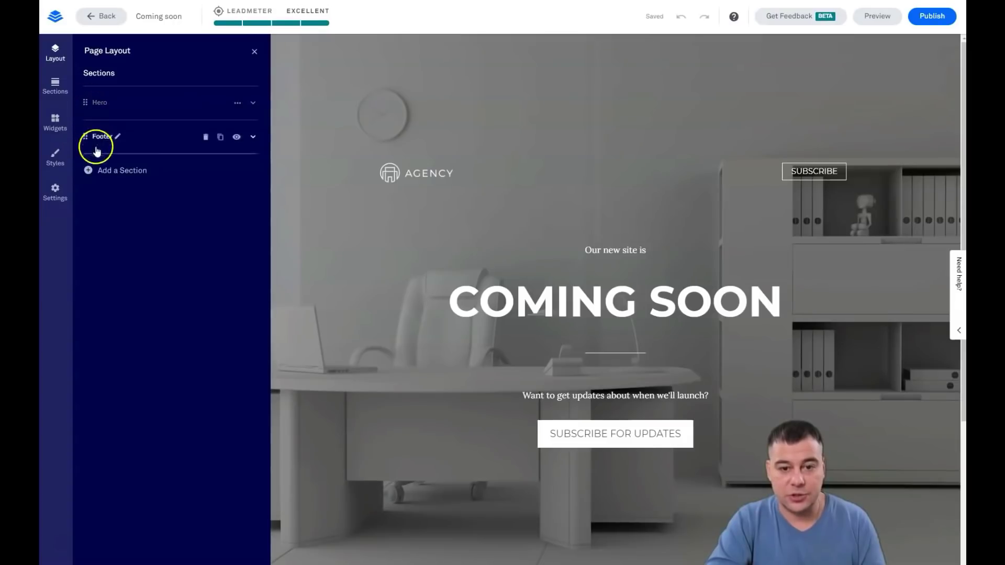
pyautogui.click(88, 169)
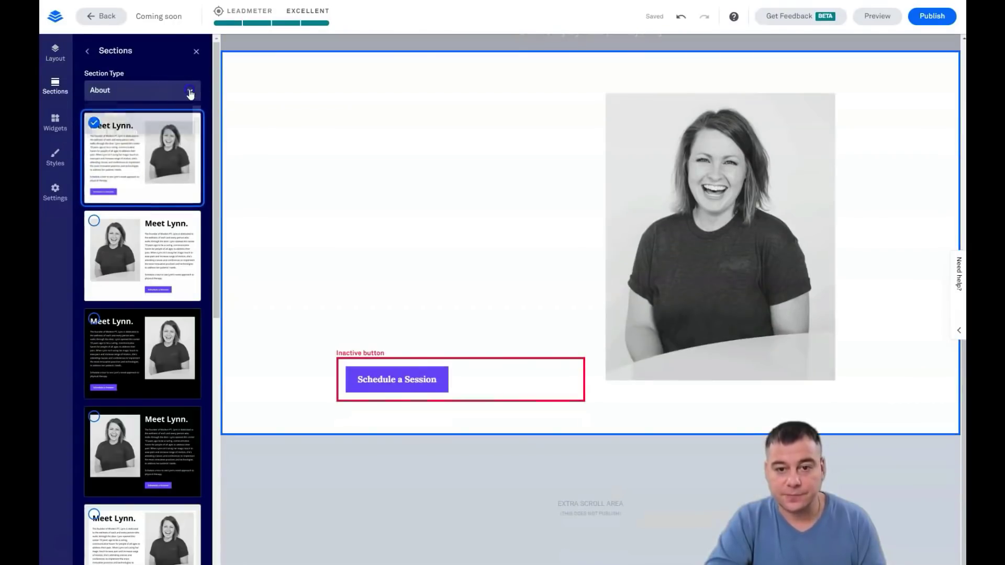
pyautogui.click(183, 93)
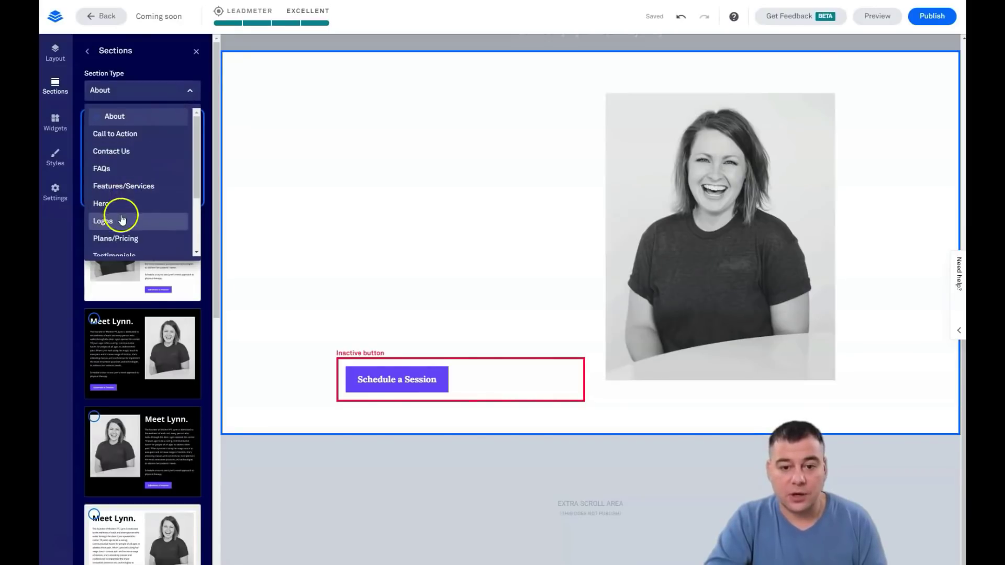
pyautogui.click(122, 220)
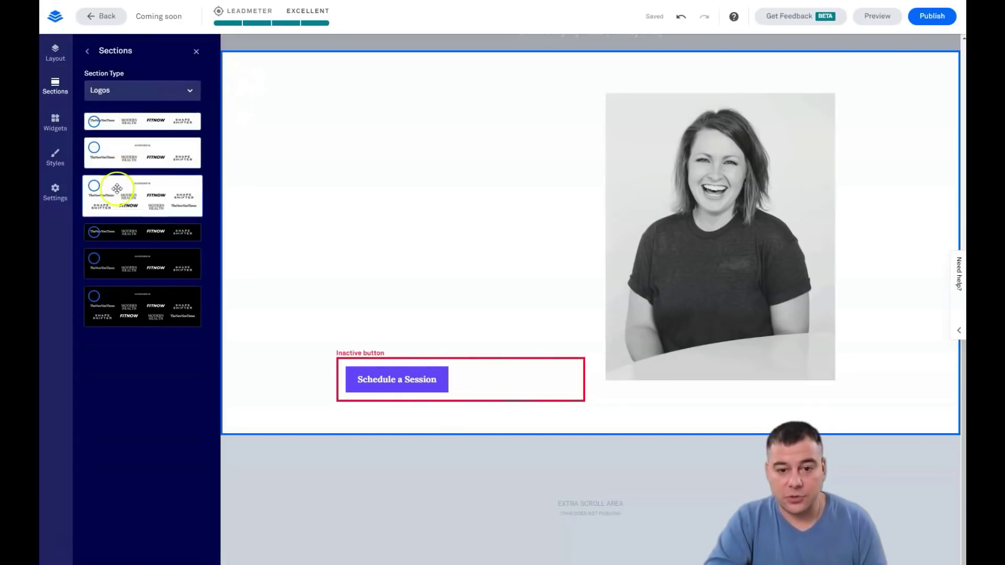
pyautogui.click(95, 231)
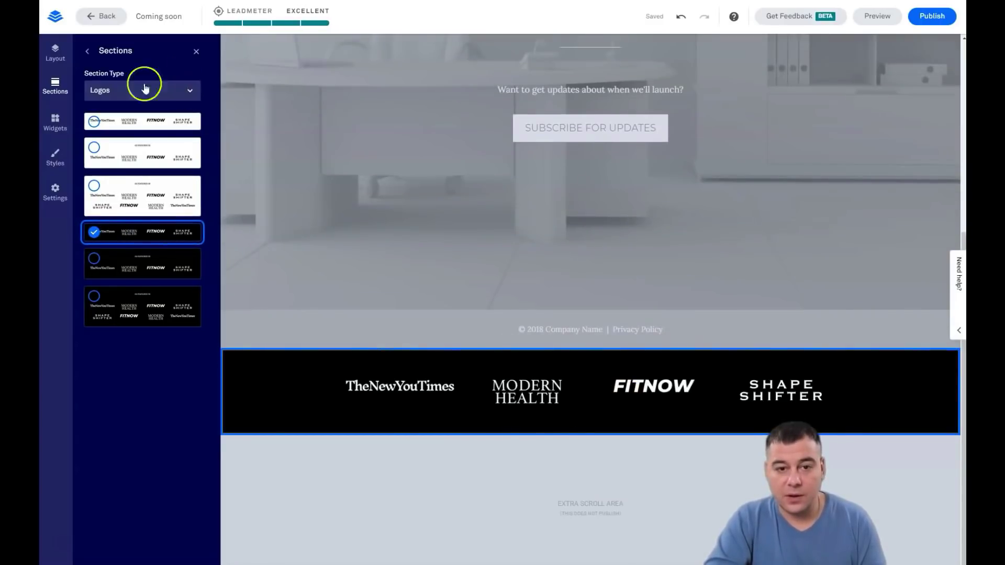
# Reorder the page layout so the Logos 1 section sits between Hero and Footer, and close the layout list
pyautogui.click(55, 53)
pyautogui.click(94, 173)
pyautogui.moveTo(85, 171); pyautogui.dragTo(86, 104)
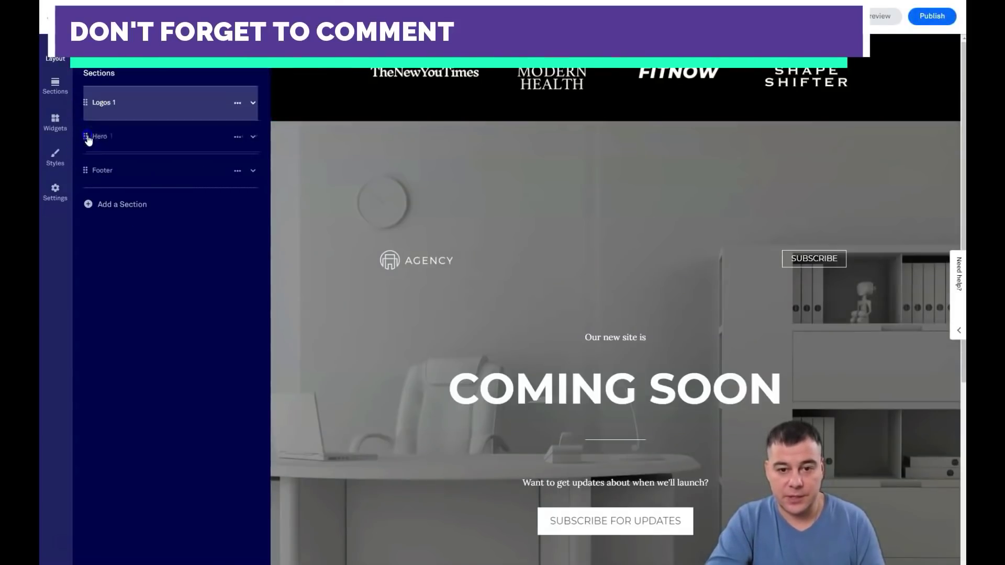
pyautogui.scroll(-5, 592, 242)
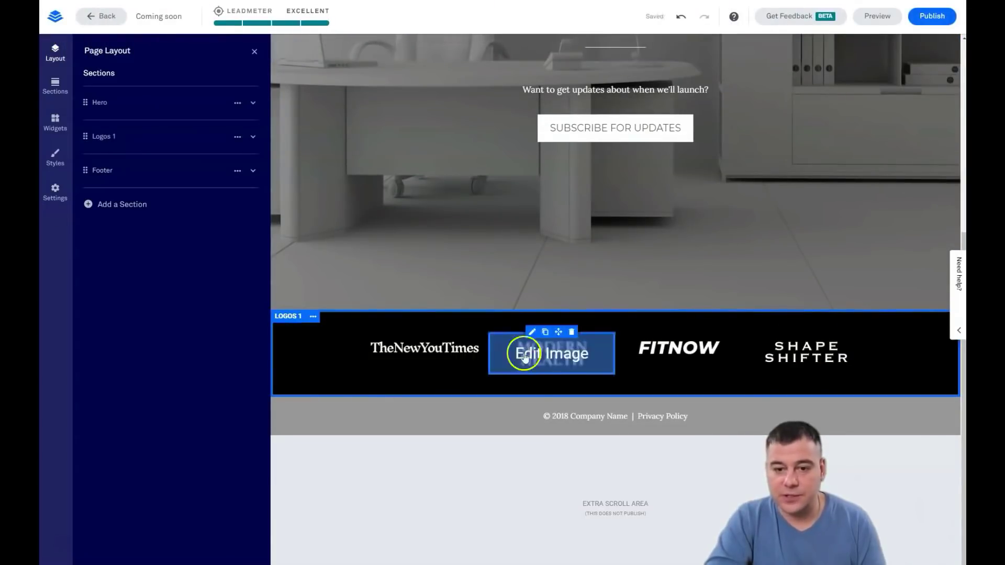
pyautogui.click(255, 53)
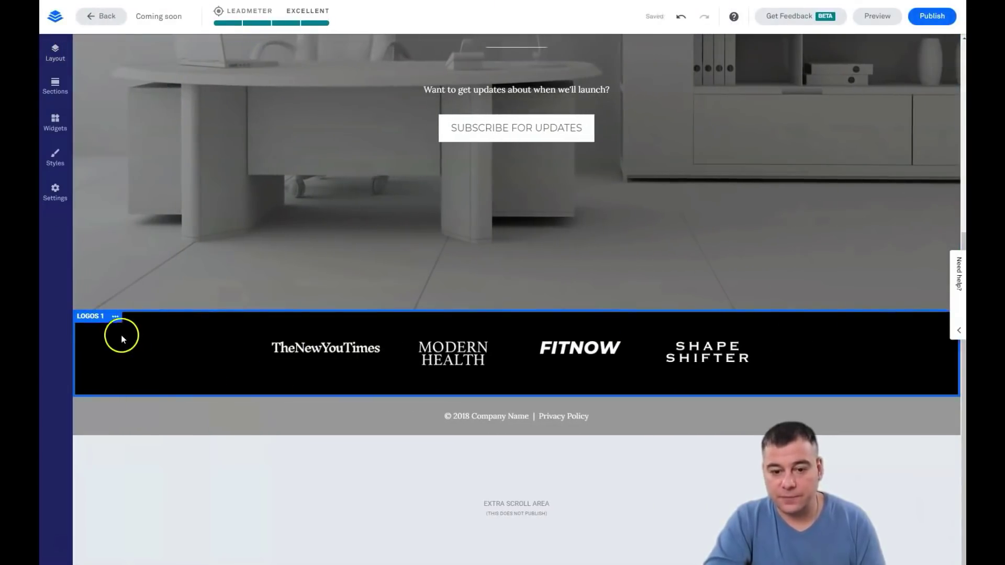
# Delete the Logos 1 section from the page and confirm the deletion
pyautogui.click(115, 318)
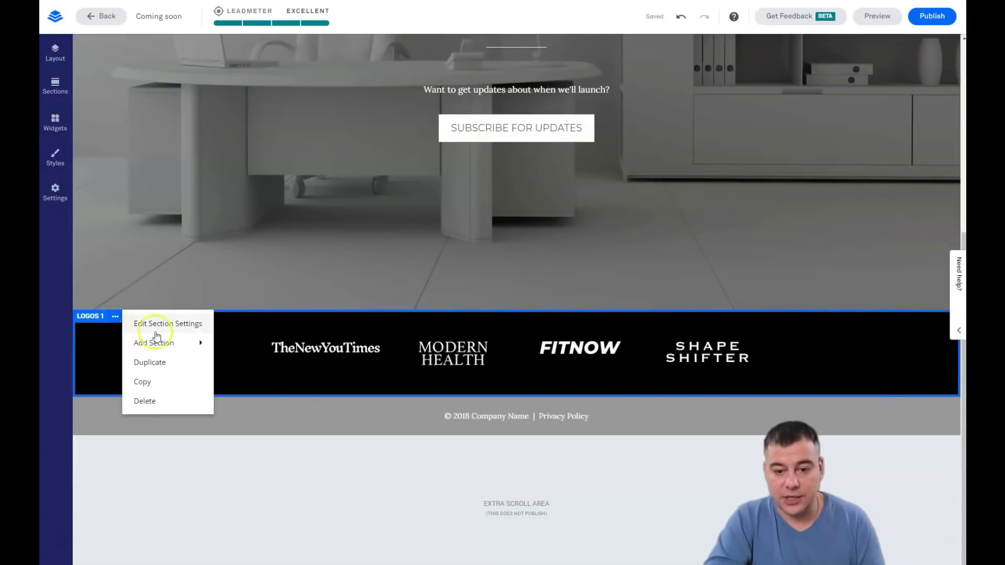
pyautogui.moveTo(169, 348)
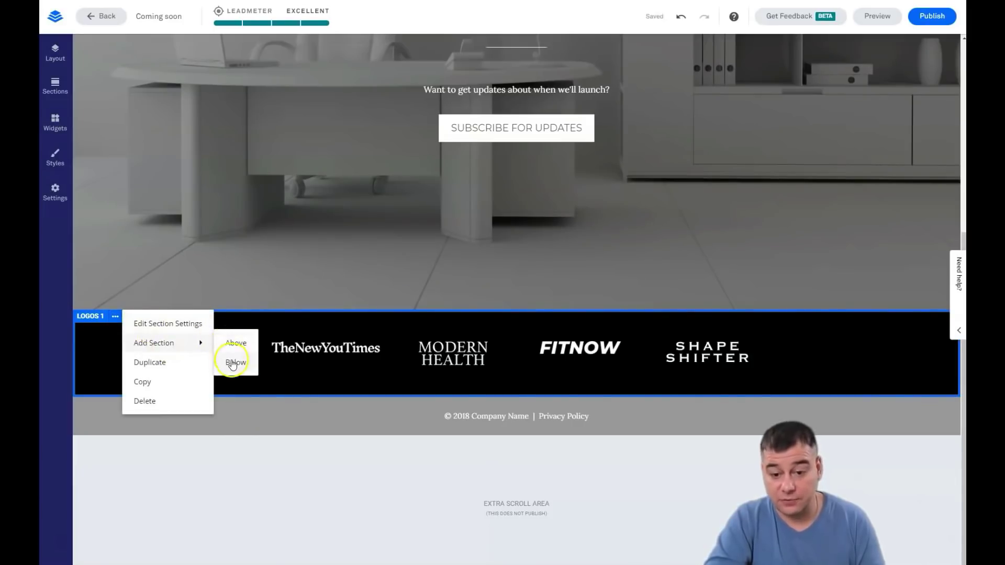
pyautogui.click(145, 401)
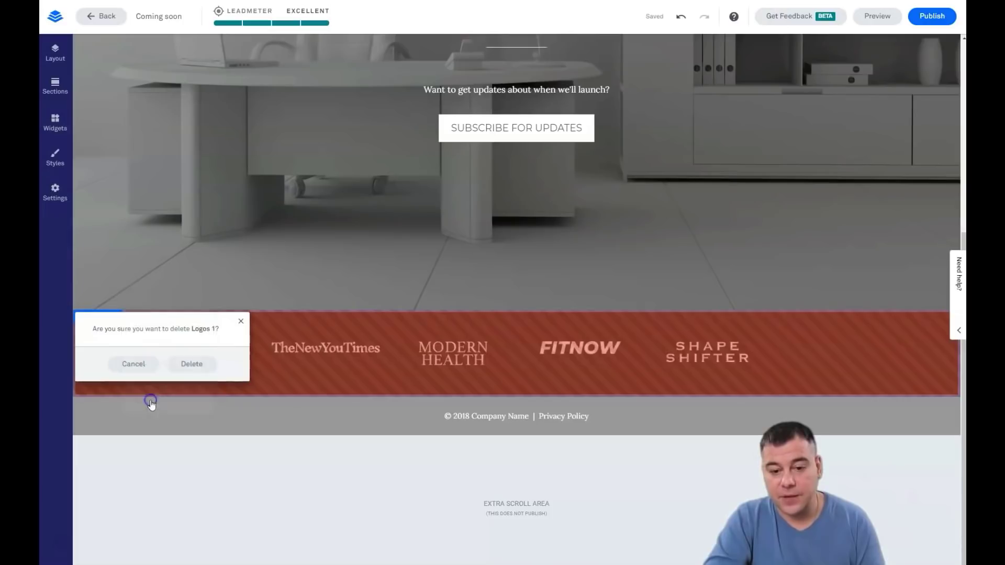
pyautogui.click(191, 365)
pyautogui.scroll(4, 321, 327)
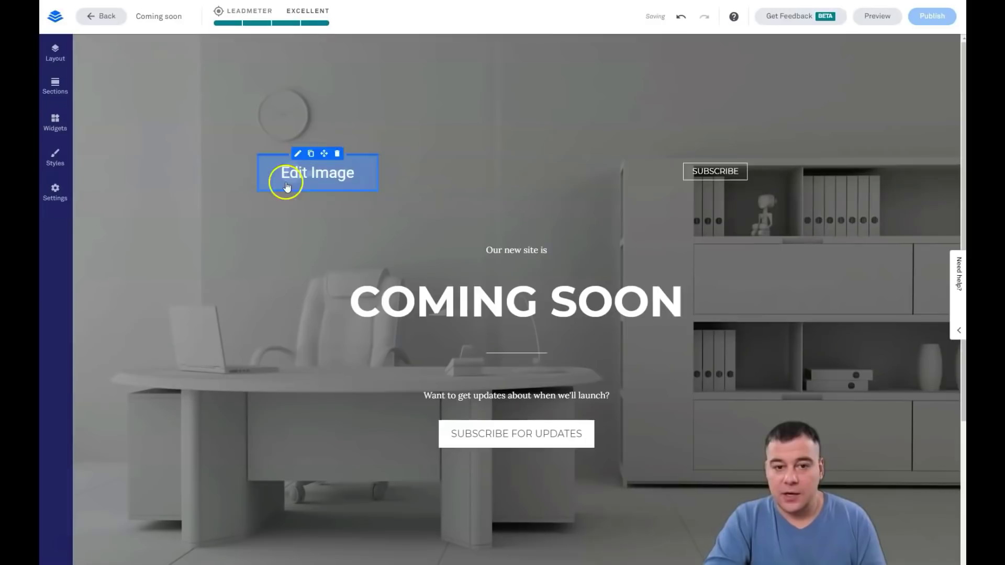
# Review the page layout and the available section types, and show the Testimonials section designs
pyautogui.click(54, 53)
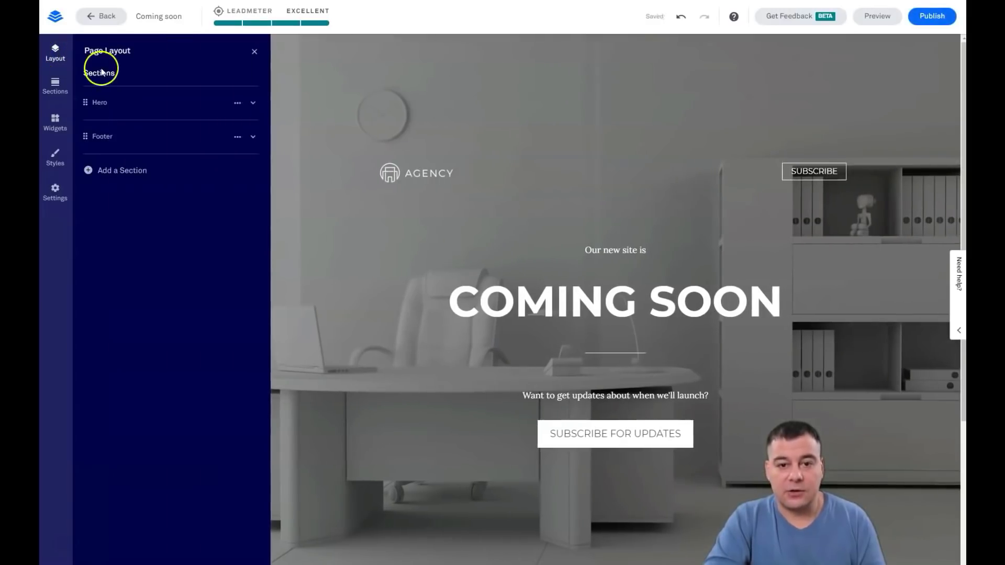
pyautogui.click(56, 86)
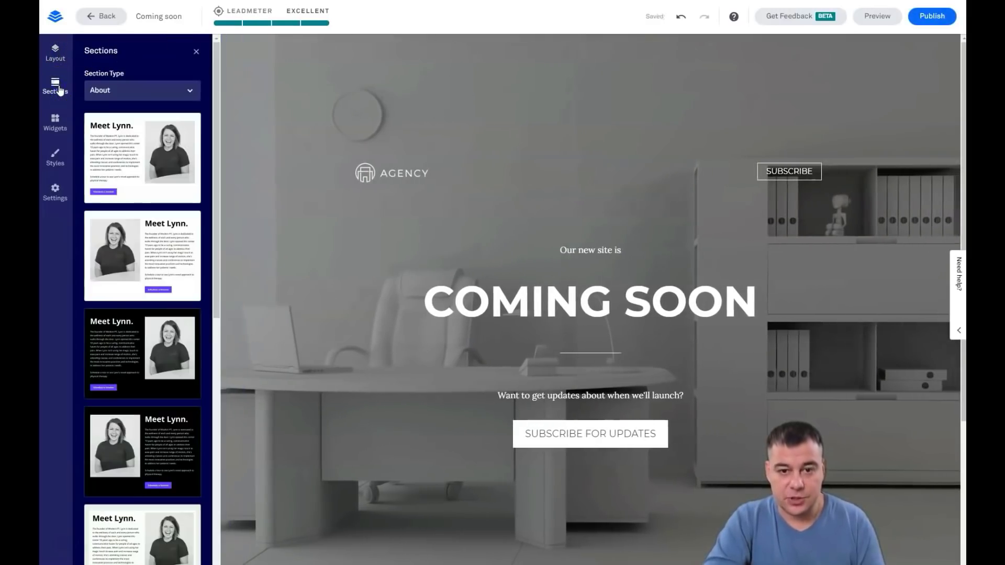
pyautogui.click(187, 91)
pyautogui.scroll(-3, 142, 199)
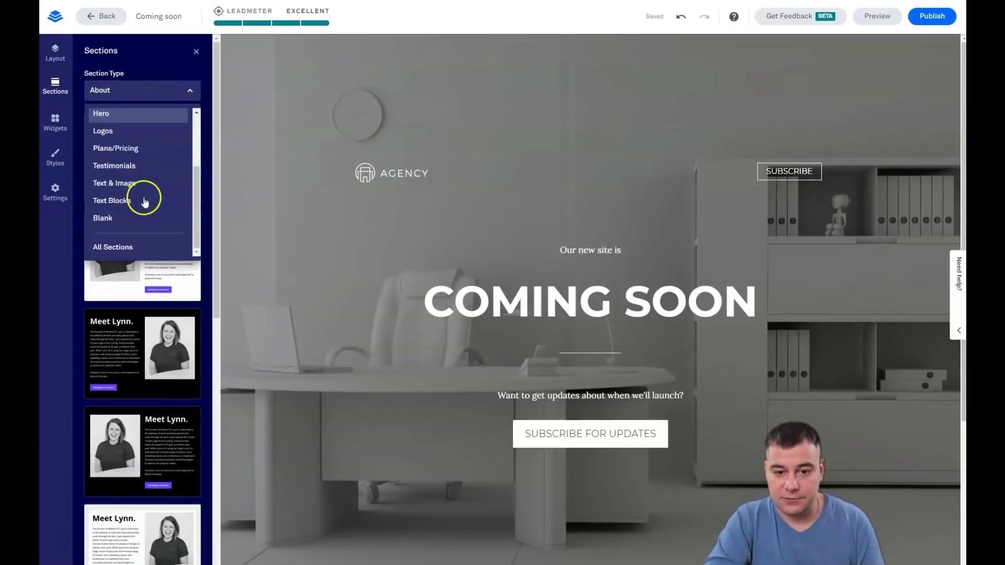
pyautogui.scroll(2, 135, 177)
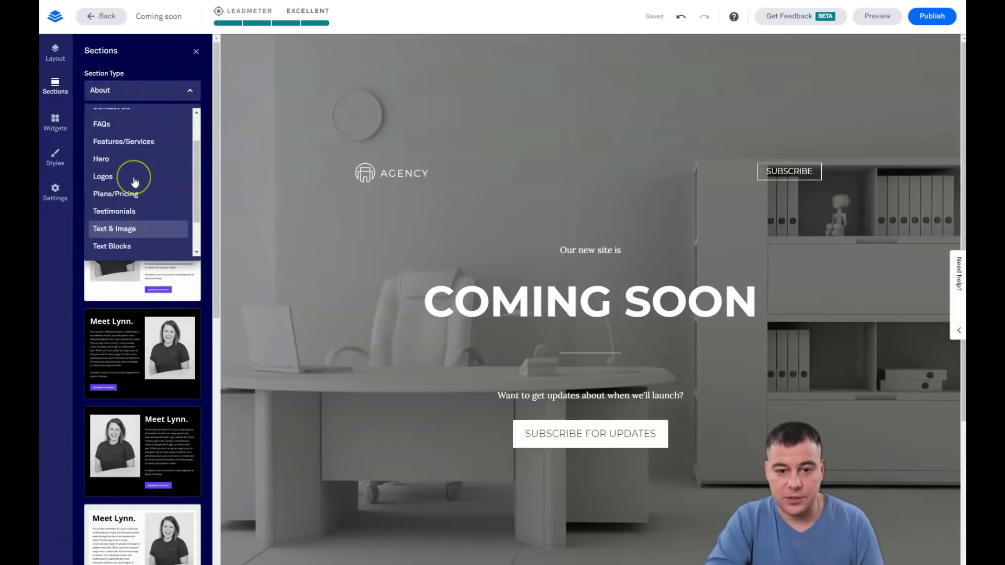
pyautogui.click(123, 214)
# Add the white "Our customers love us" testimonials section with three portrait columns below the page footer
pyautogui.scroll(-4, 152, 262)
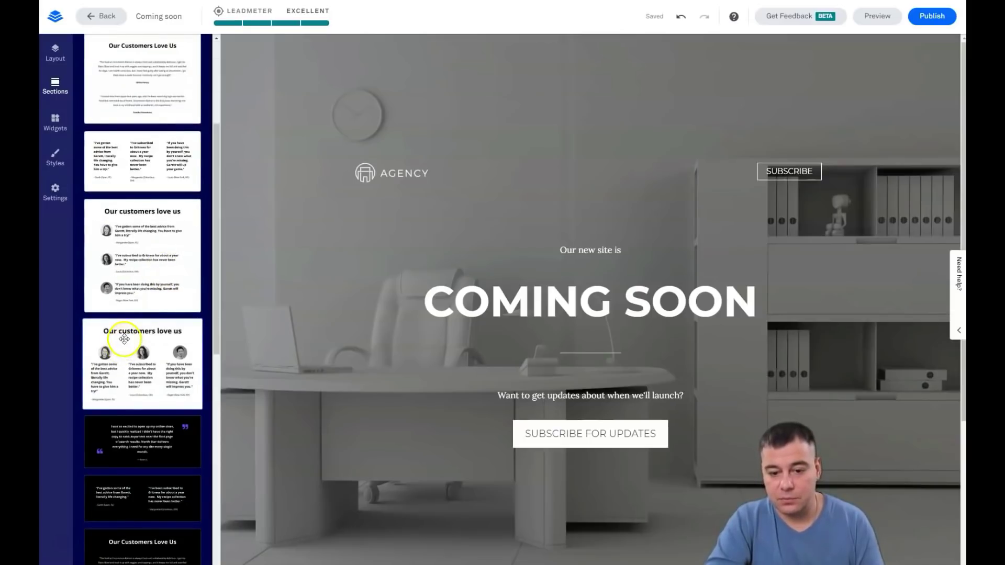
pyautogui.moveTo(127, 350); pyautogui.dragTo(548, 298)
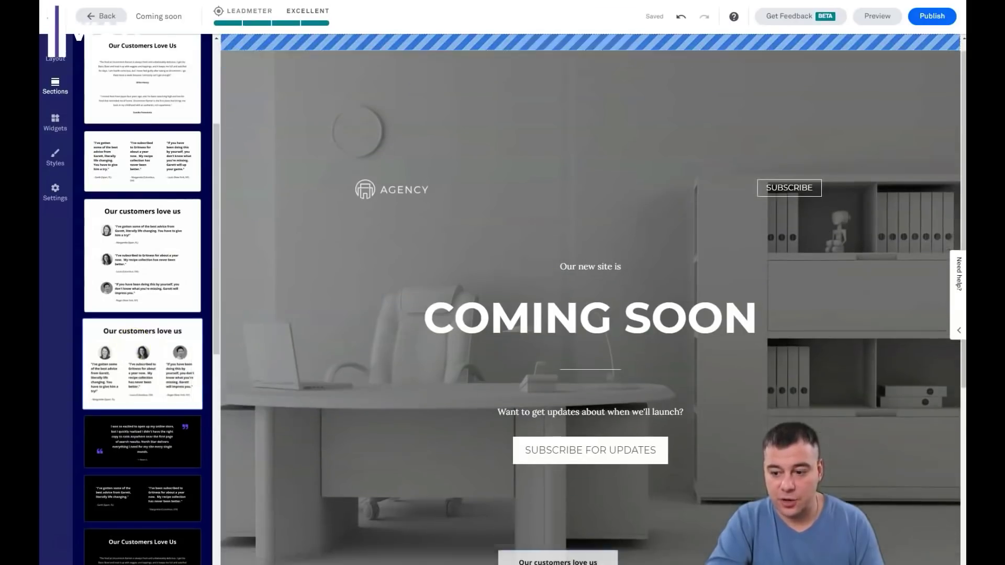
pyautogui.moveTo(552, 564); pyautogui.dragTo(568, 418)
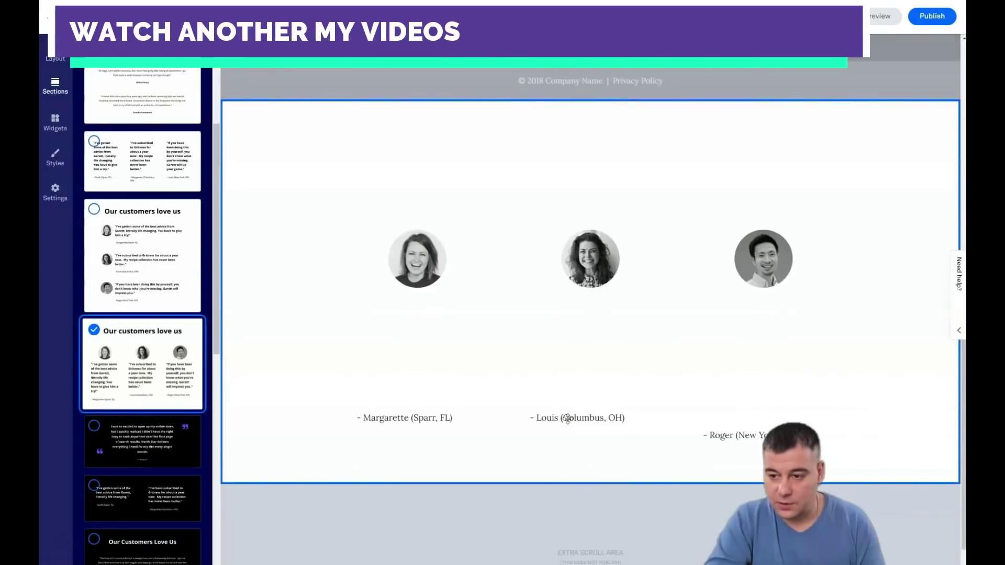
pyautogui.moveTo(426, 265)
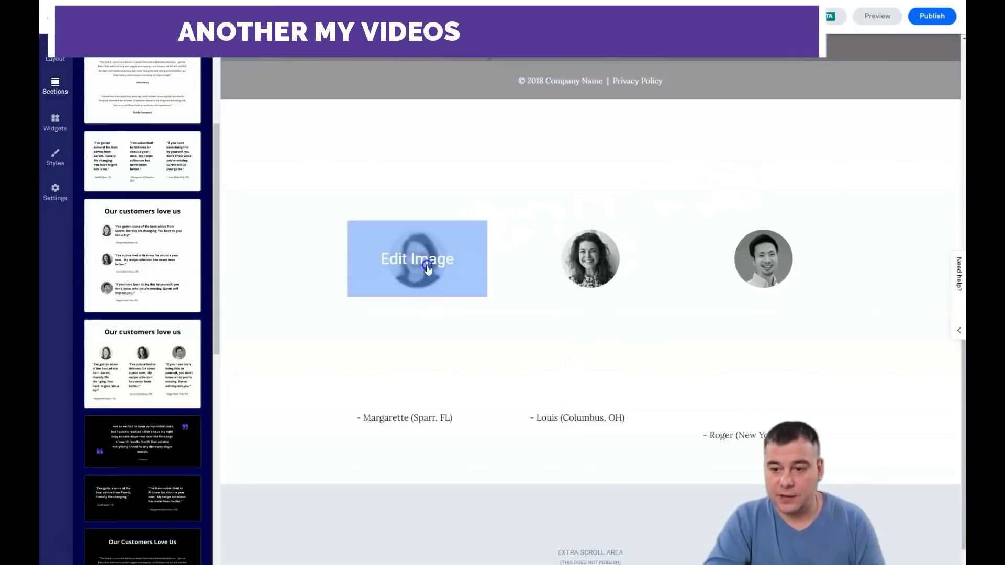
pyautogui.moveTo(581, 267)
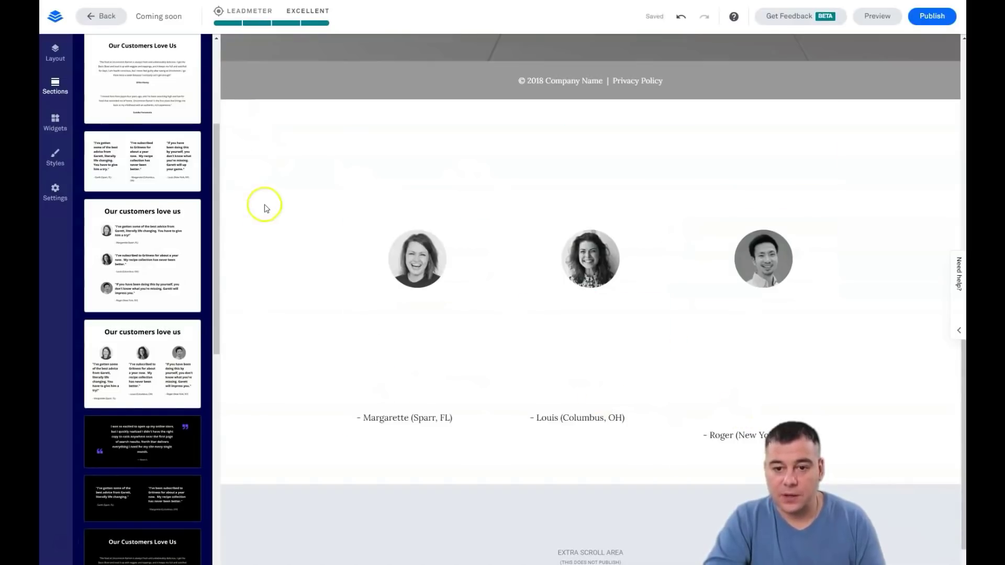
# Delete the Testimonials 1 section from the page, confirm the deletion, and close the page layout list
pyautogui.scroll(8, 265, 202)
pyautogui.scroll(-9, 325, 390)
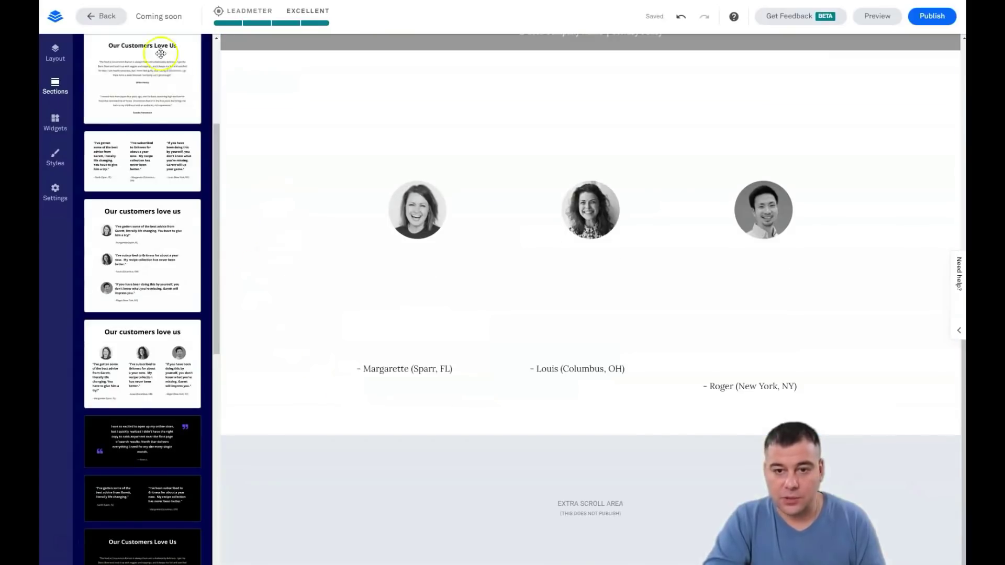
pyautogui.click(55, 54)
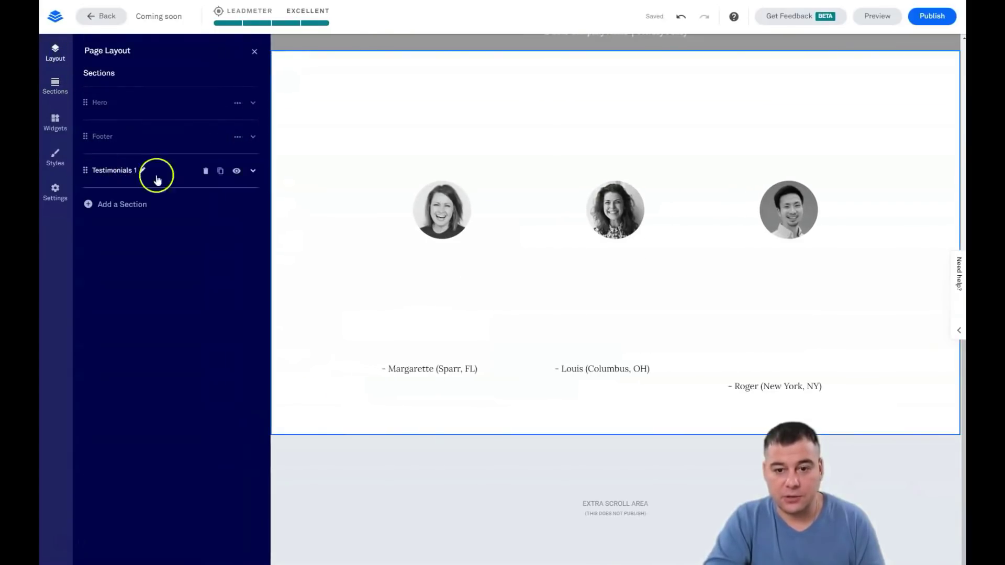
pyautogui.click(206, 172)
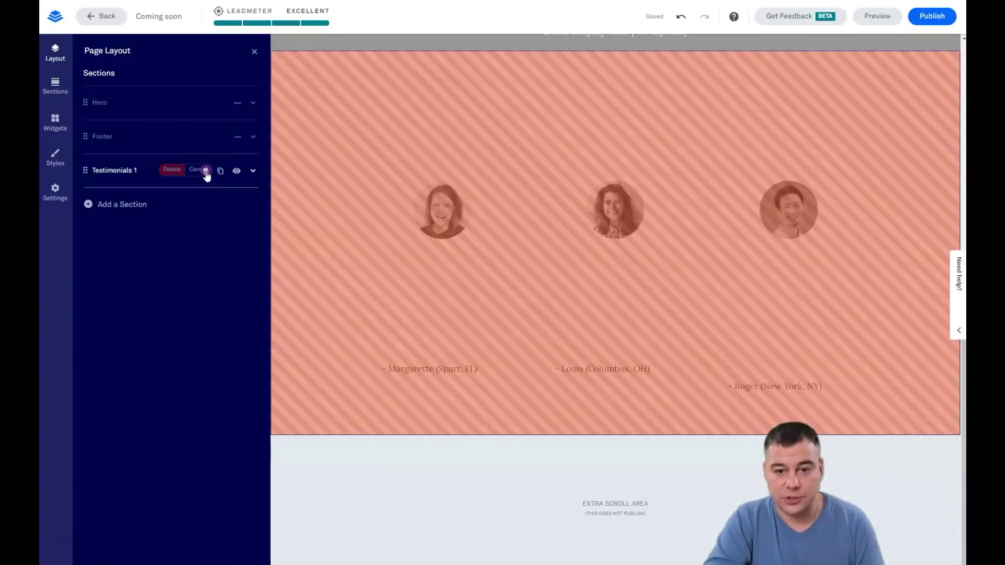
pyautogui.click(172, 170)
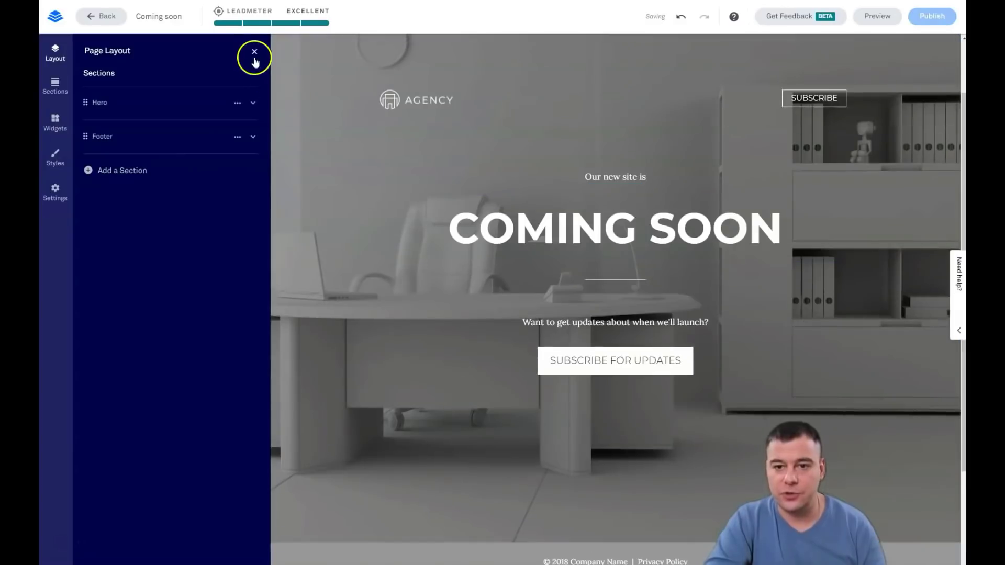
pyautogui.click(254, 51)
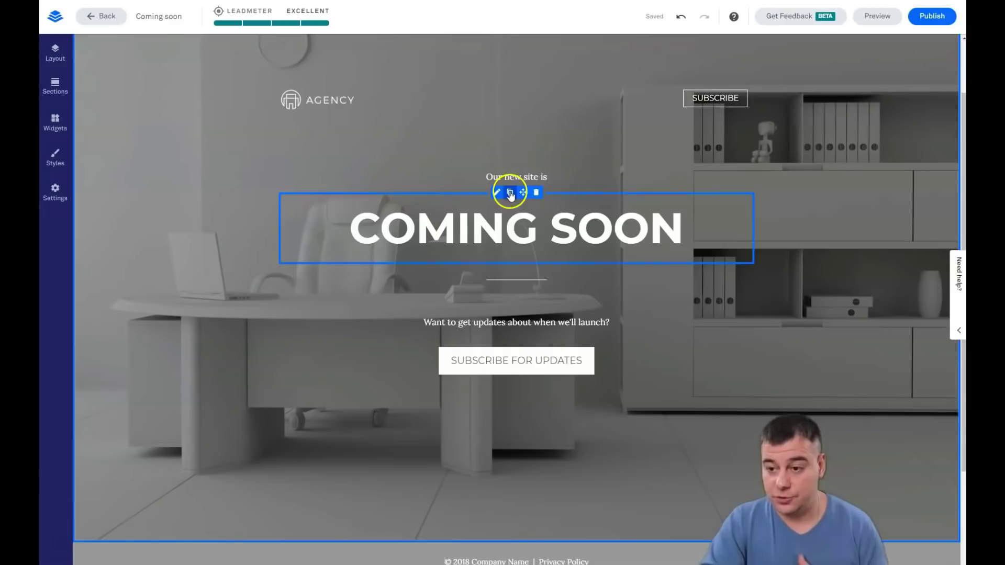
# Replace the Hero section's background image with the uploaded photo of the white modern house with a lawn and trees
pyautogui.scroll(3, 365, 197)
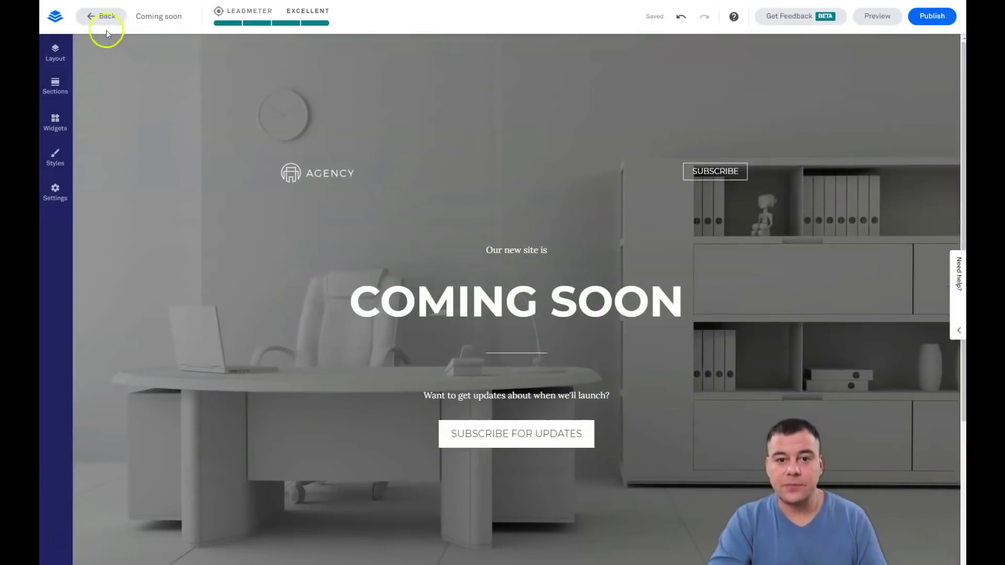
pyautogui.click(106, 41)
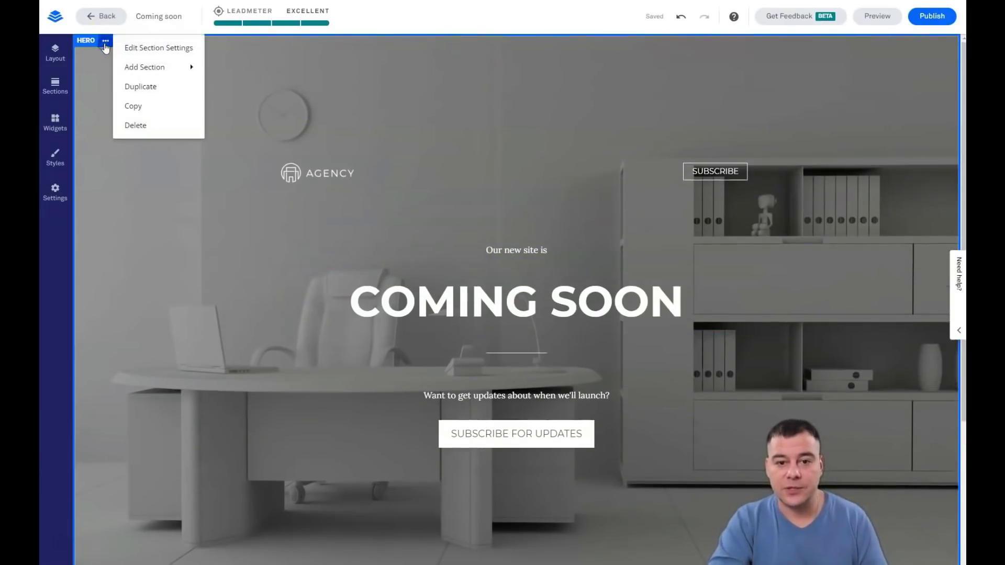
pyautogui.click(148, 50)
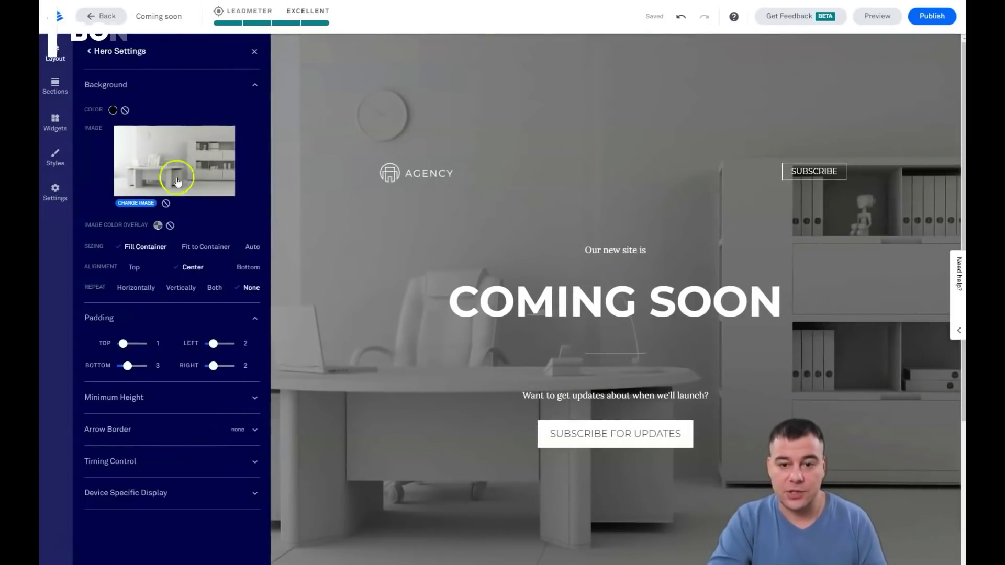
pyautogui.click(136, 203)
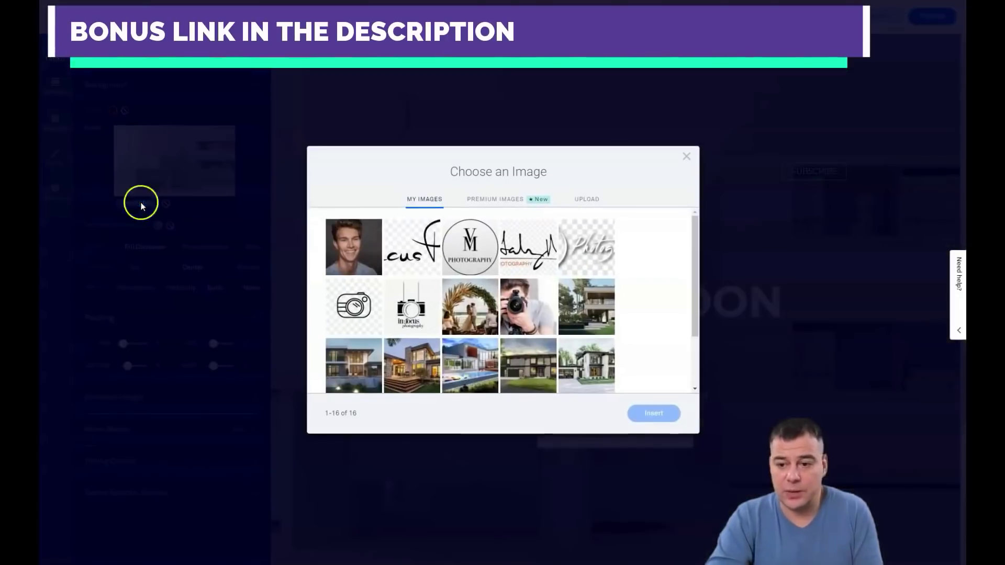
pyautogui.scroll(-2, 523, 301)
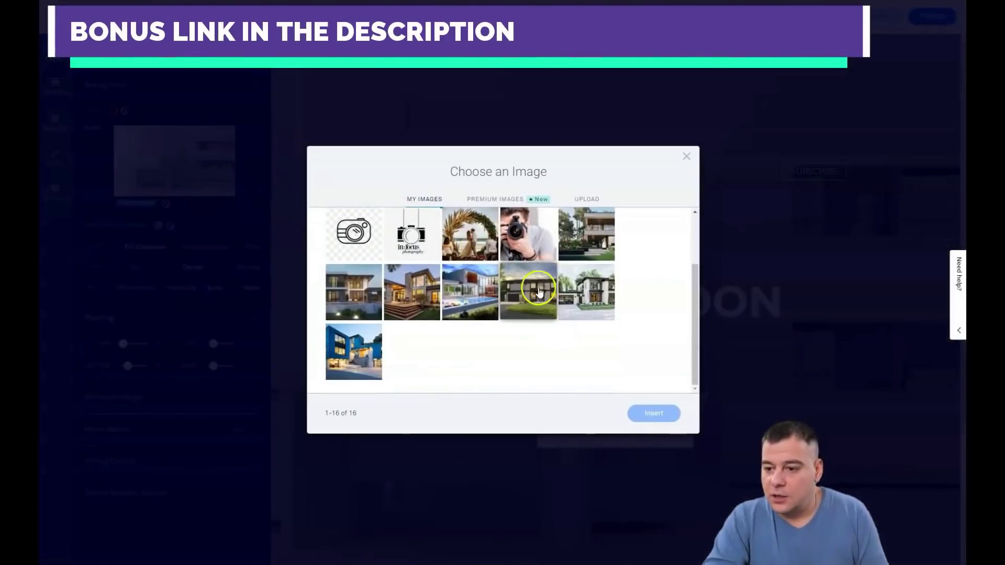
pyautogui.click(588, 299)
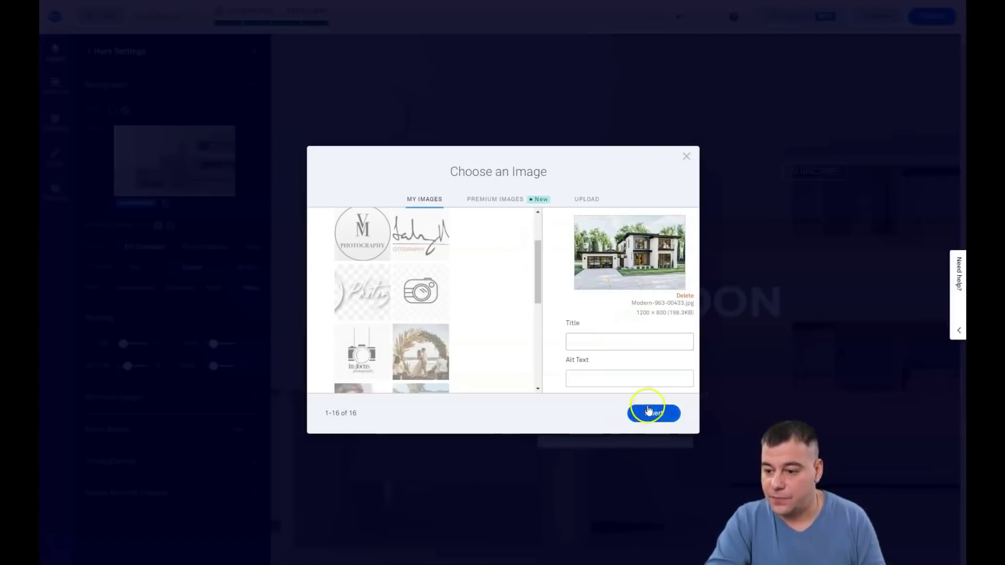
pyautogui.click(652, 413)
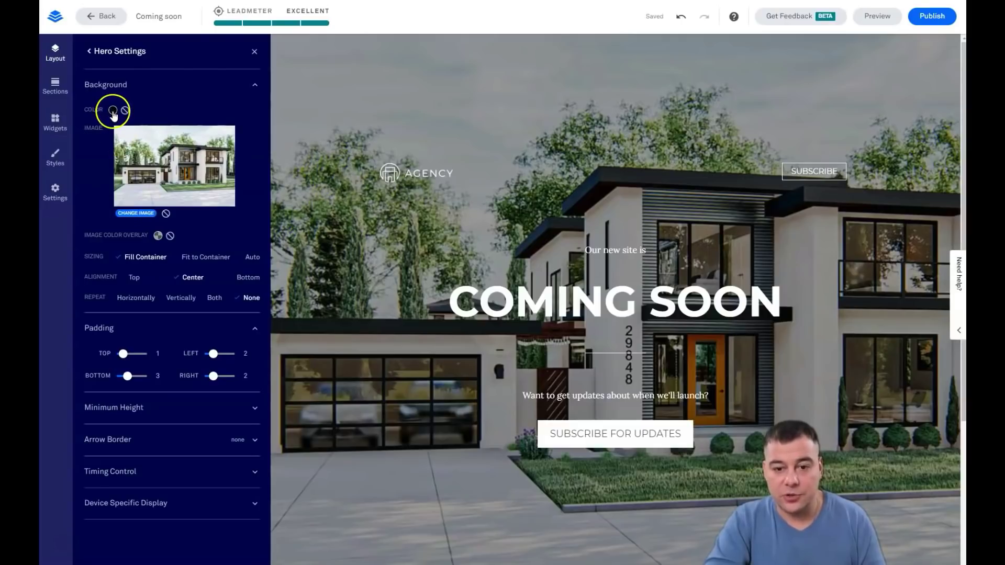
# Open a custom colour for the Hero image overlay and set the near-black 050505 overlay to 36 opacity
pyautogui.click(159, 236)
pyautogui.click(189, 292)
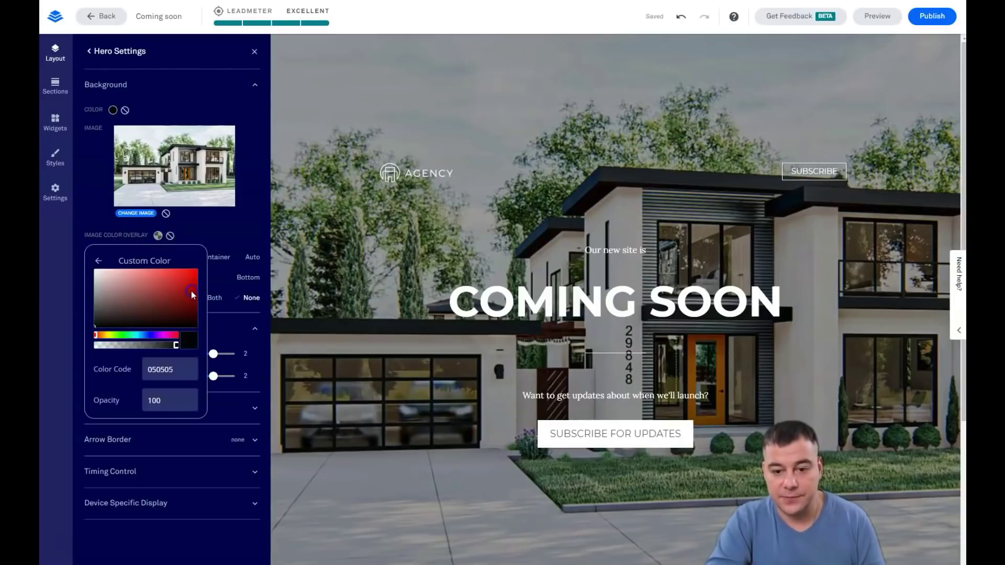
pyautogui.click(112, 336)
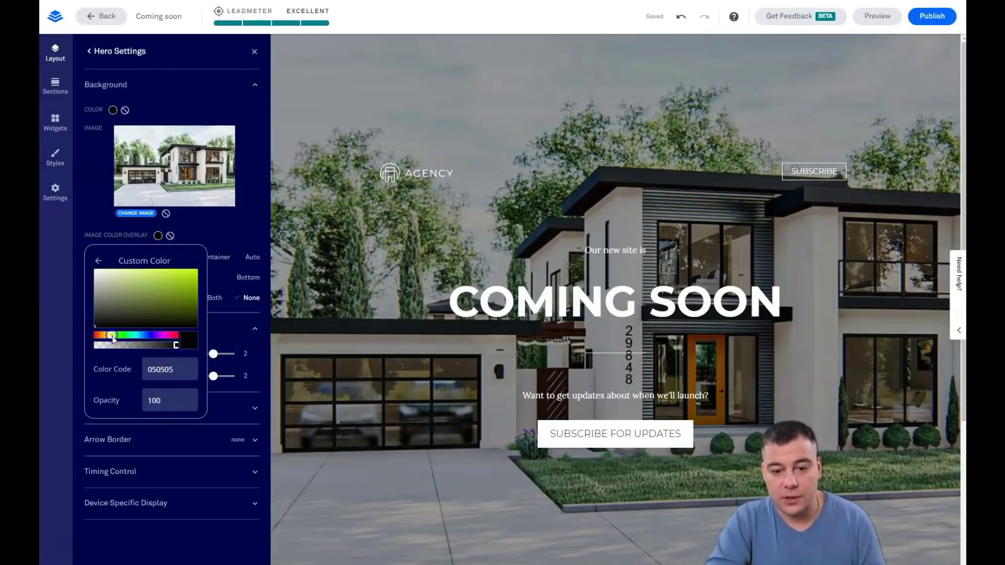
pyautogui.click(175, 345)
pyautogui.moveTo(175, 345); pyautogui.dragTo(124, 343)
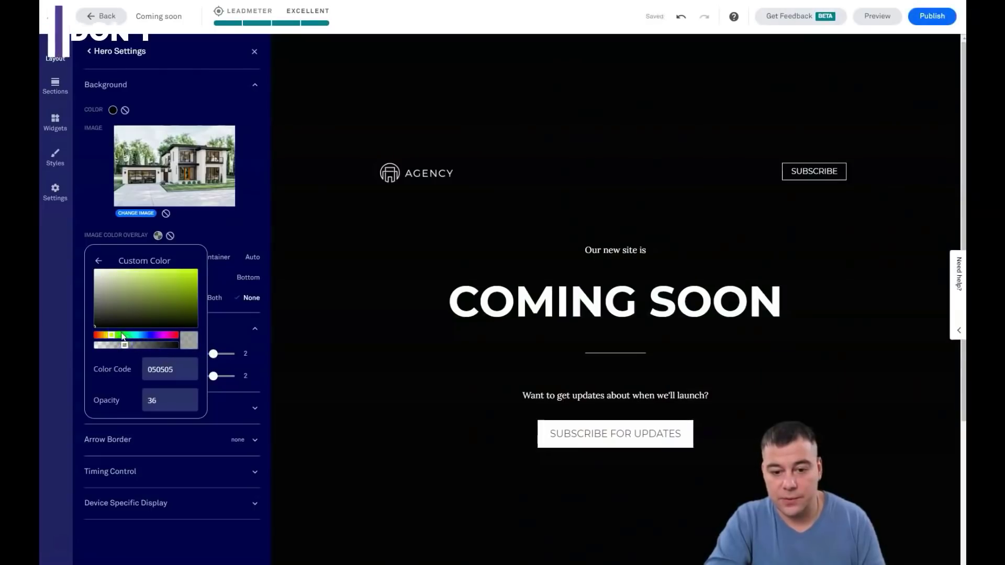
# Try a green 50973D image overlay on the Hero background at several opacities, ending at about 14
pyautogui.click(120, 335)
pyautogui.click(156, 296)
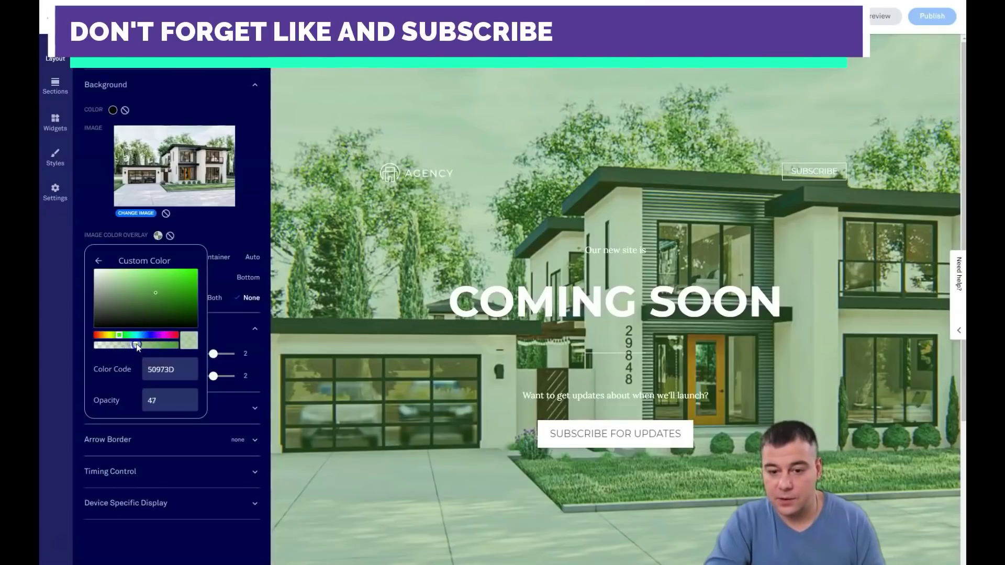
pyautogui.click(146, 347)
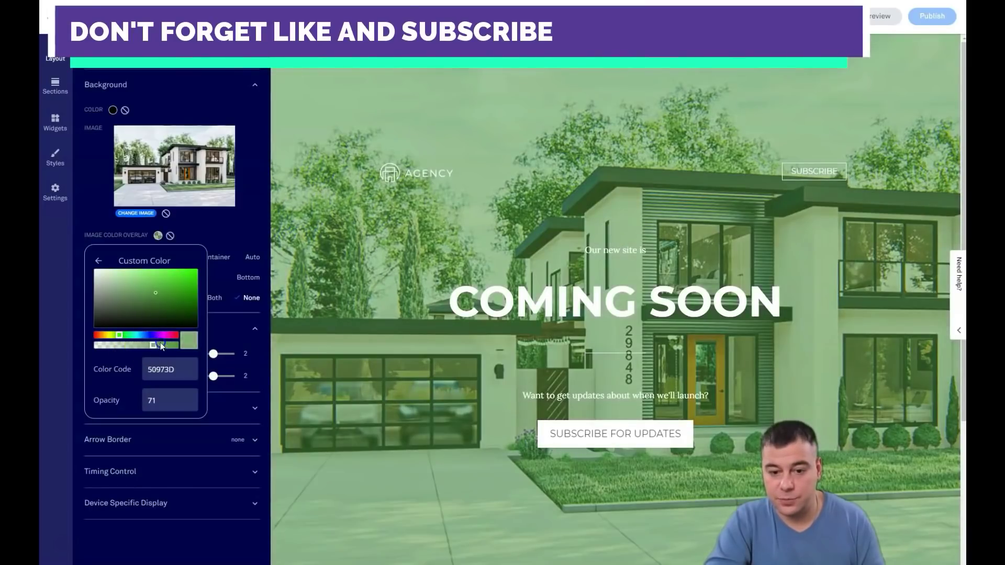
pyautogui.click(160, 346)
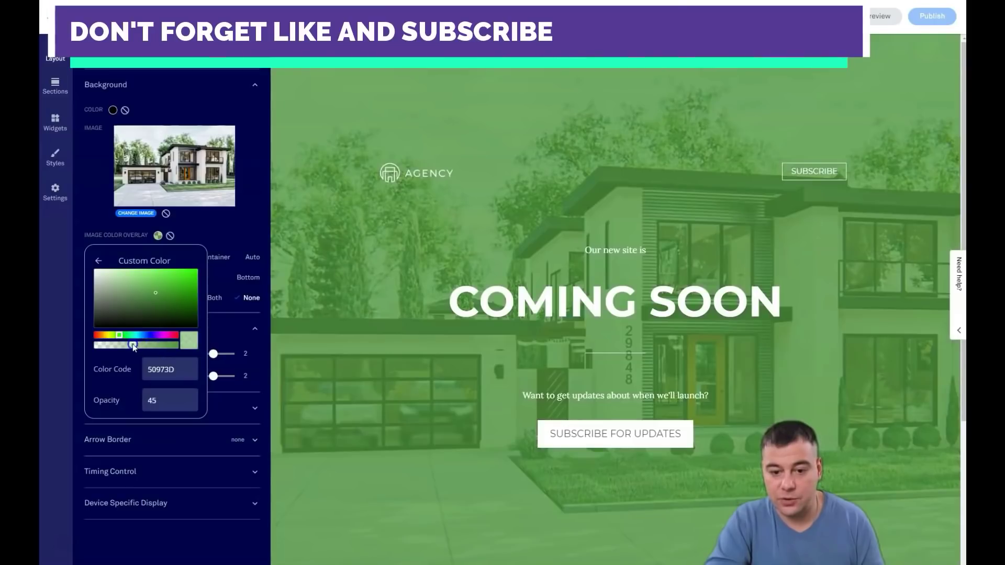
pyautogui.moveTo(133, 346); pyautogui.dragTo(107, 345)
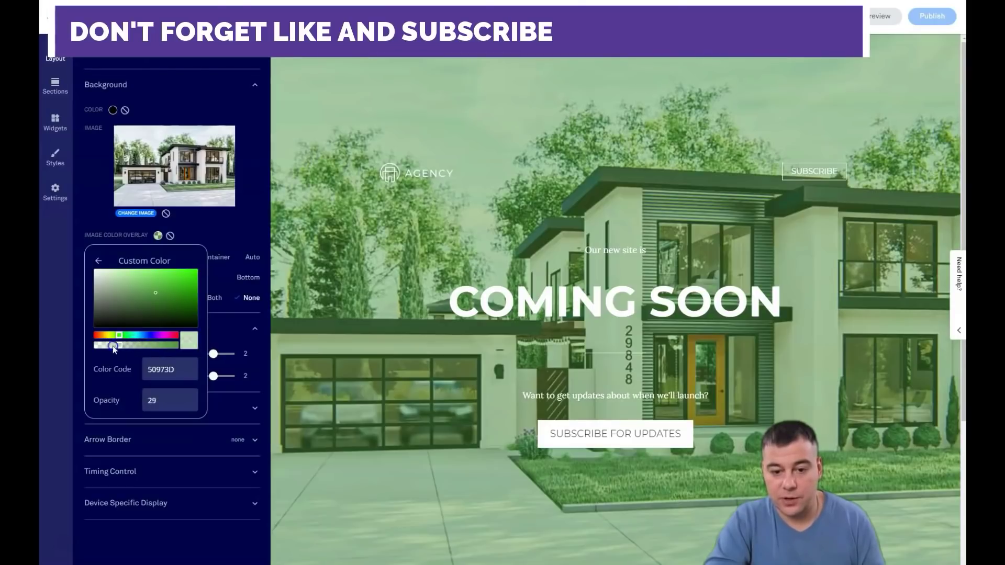
# Set the Hero image overlay to the near-black colour 0B0C0B at 68 opacity and close the Hero settings
pyautogui.click(99, 322)
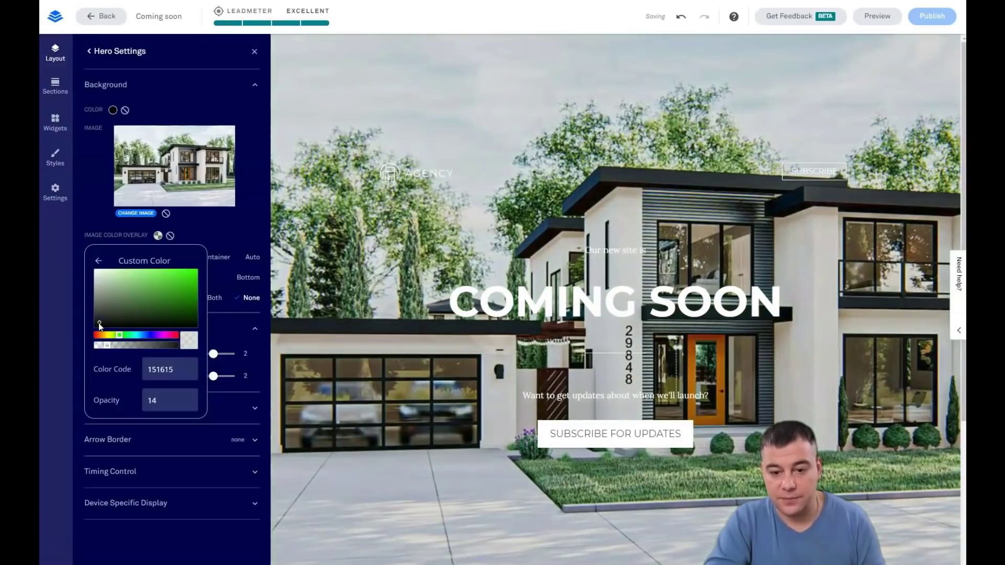
pyautogui.click(97, 324)
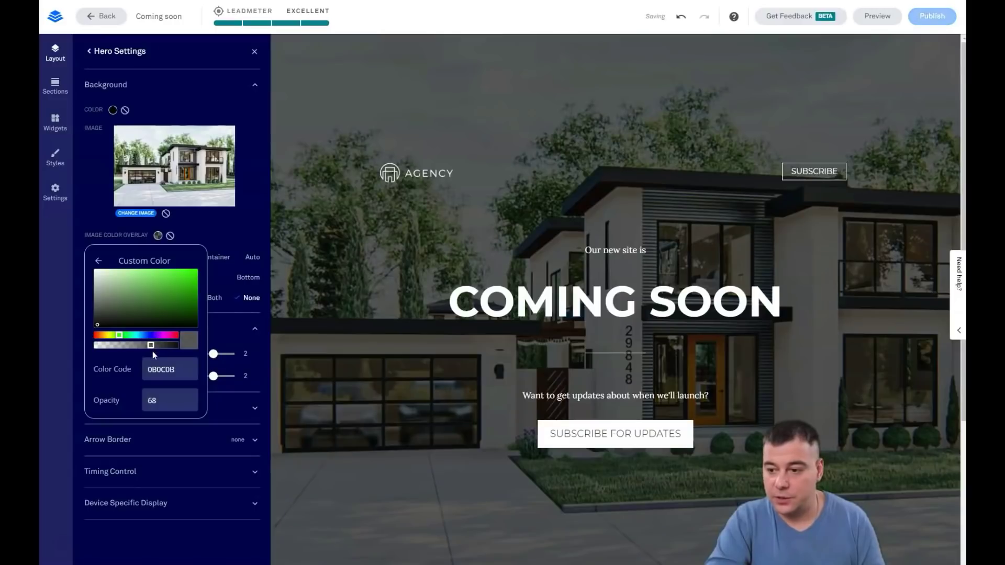
pyautogui.click(160, 353)
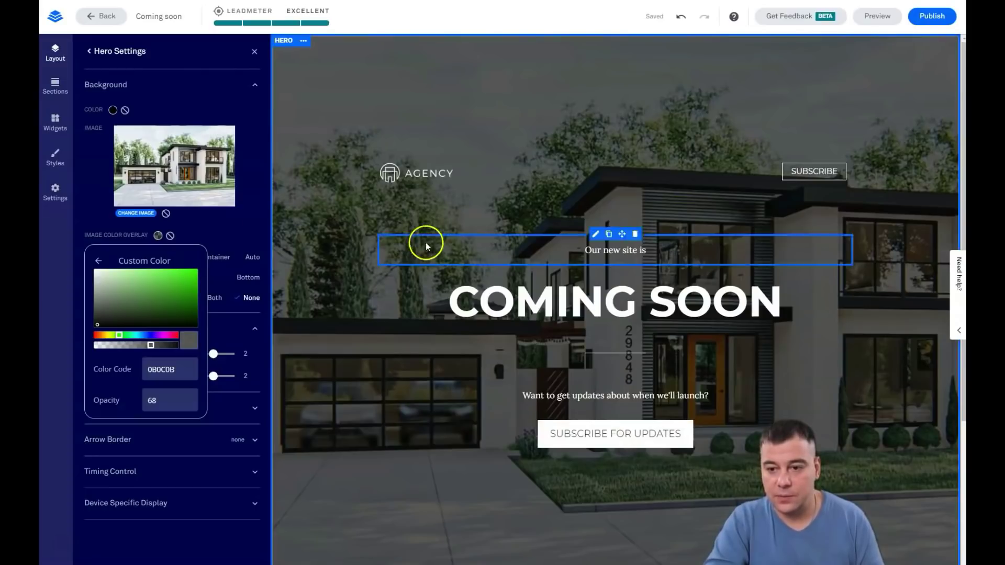
pyautogui.click(254, 52)
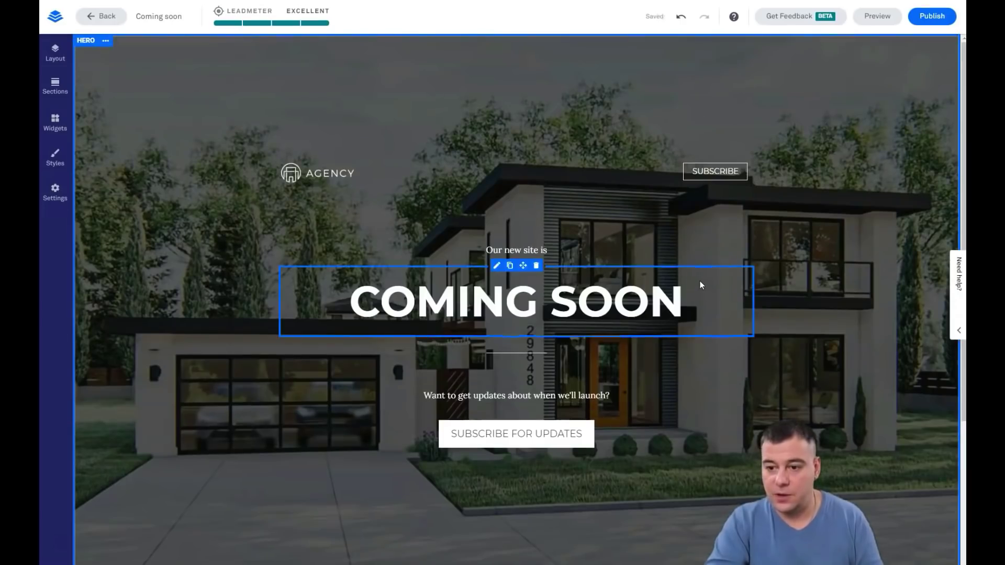
# Select the whole COMING SOON headline and set its text size to 4 and spacing to 5
pyautogui.click(509, 328)
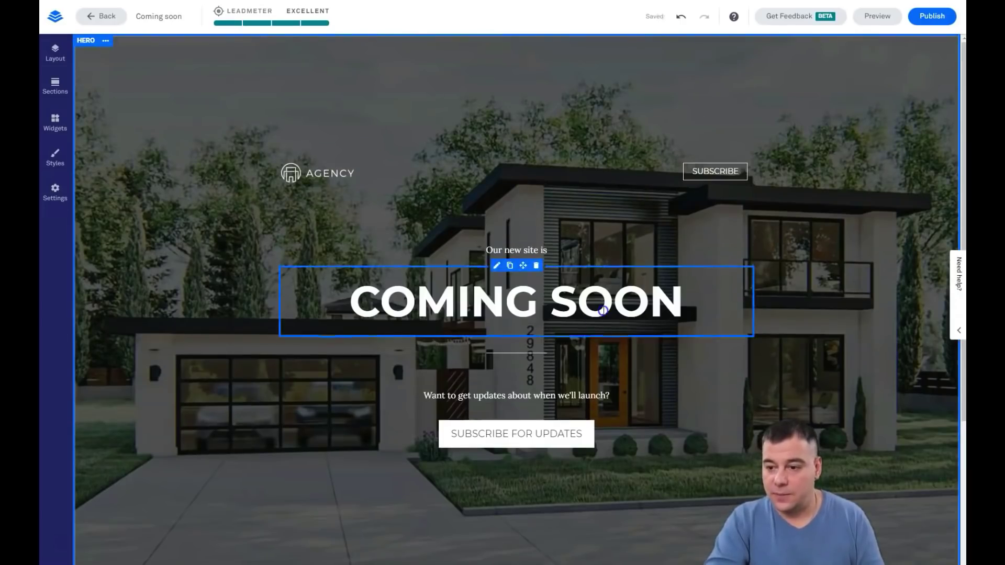
pyautogui.click(689, 304)
pyautogui.moveTo(682, 304); pyautogui.dragTo(349, 305)
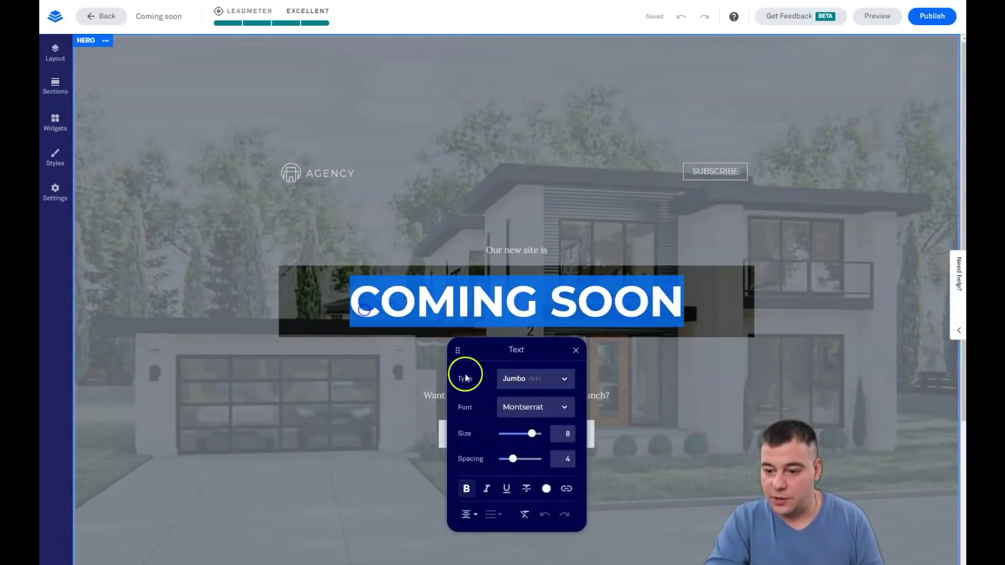
pyautogui.click(565, 380)
pyautogui.click(565, 382)
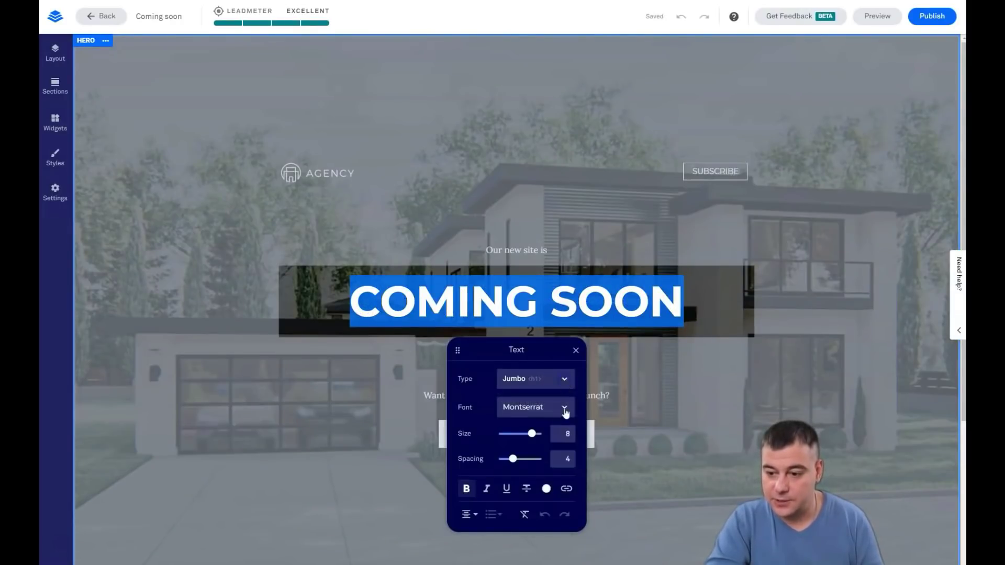
pyautogui.click(564, 411)
pyautogui.click(565, 413)
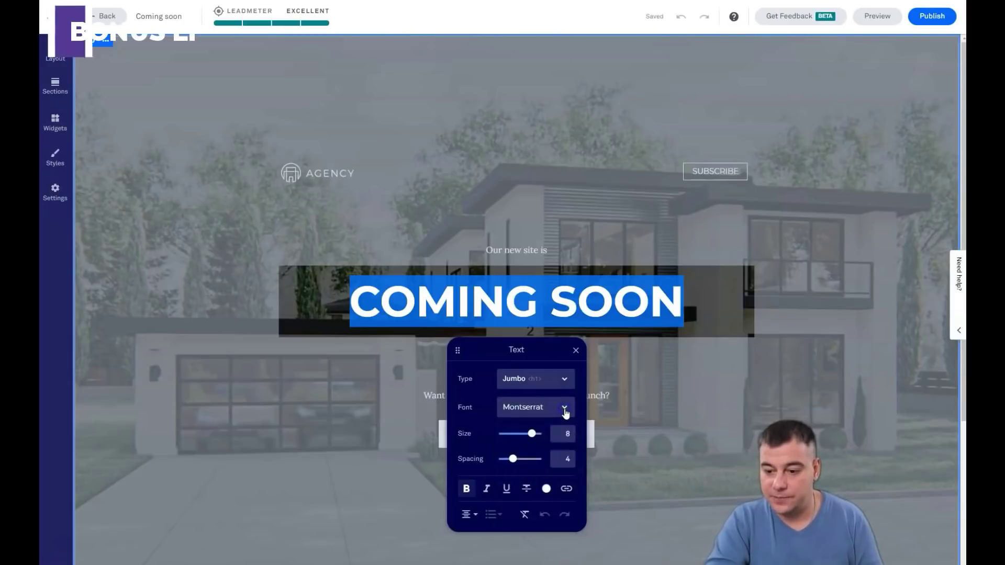
pyautogui.moveTo(522, 433); pyautogui.dragTo(517, 460)
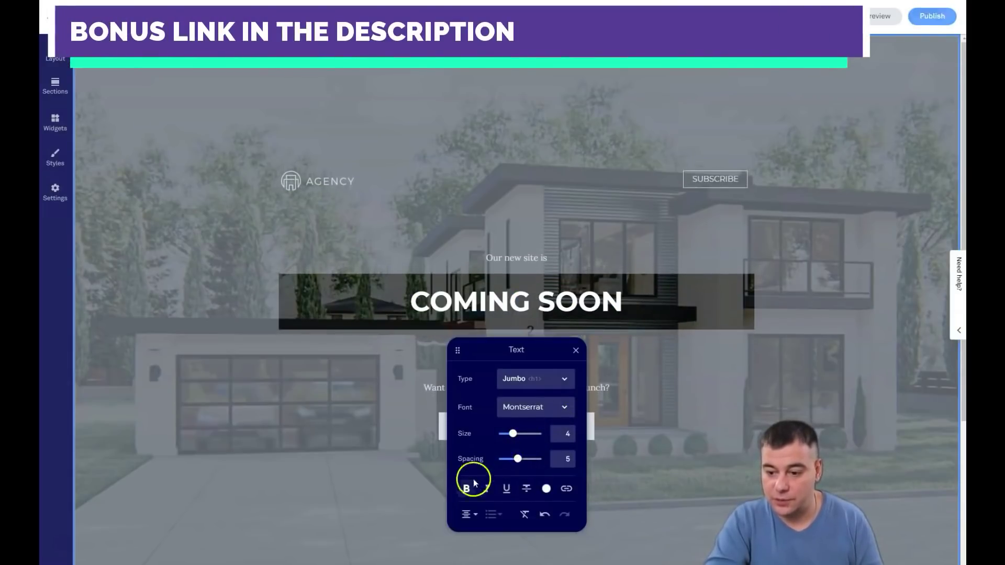
# Try italic and underline formatting on the COMING SOON headline, removing each style again
pyautogui.click(488, 491)
pyautogui.click(487, 491)
pyautogui.click(507, 489)
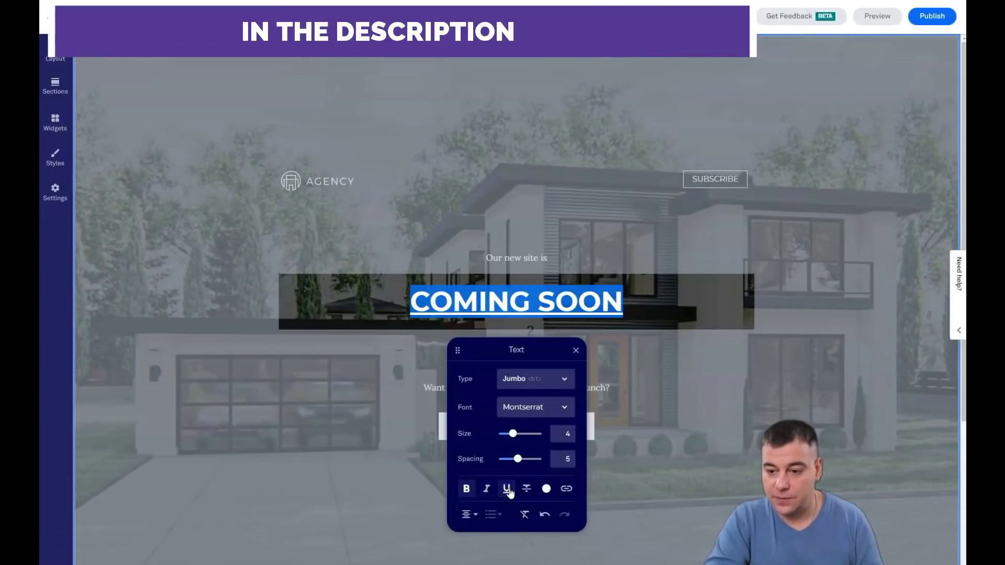
pyautogui.click(507, 490)
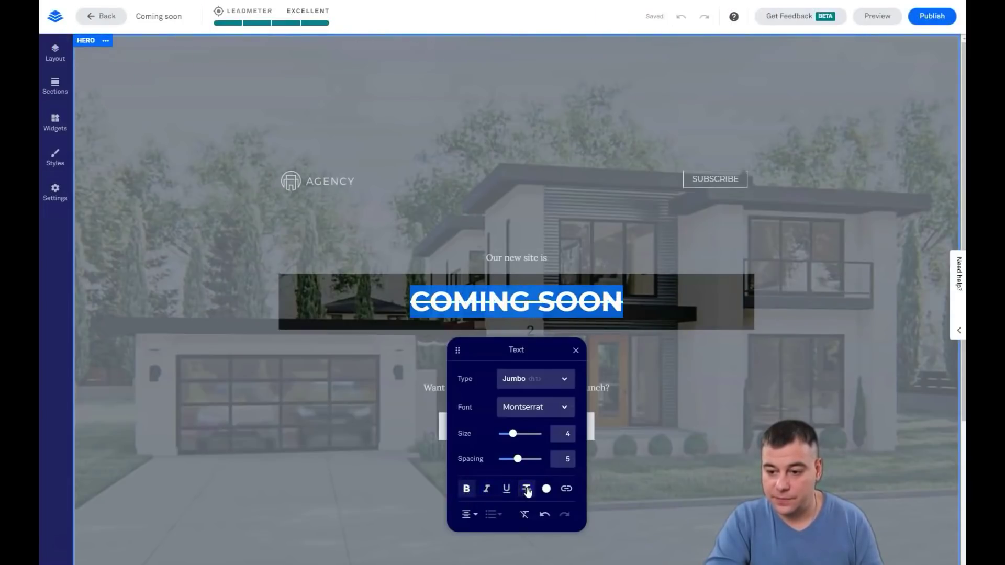
# Try the different text alignment options on the COMING SOON headline
pyautogui.click(479, 507)
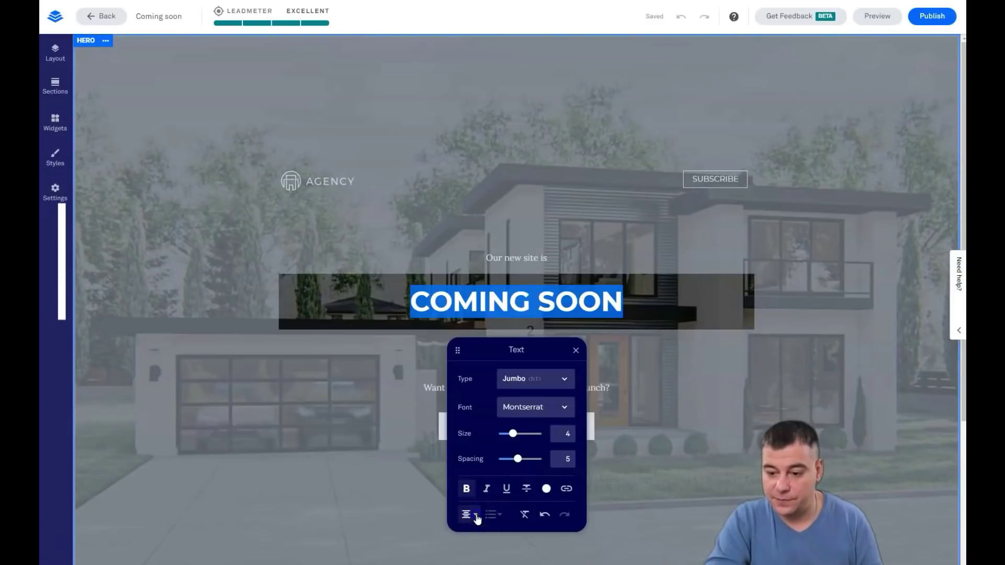
pyautogui.click(468, 518)
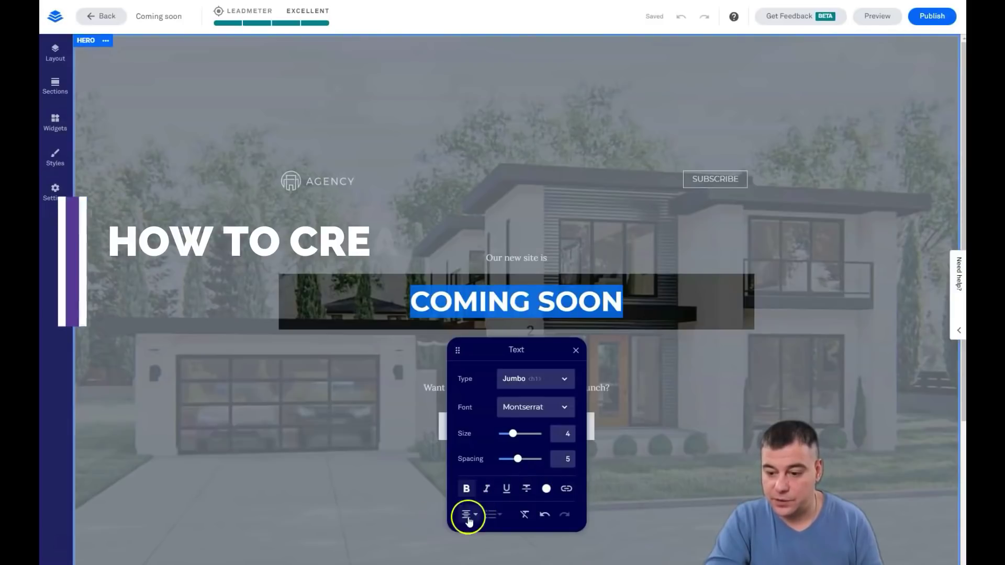
pyautogui.click(469, 501)
pyautogui.click(469, 513)
pyautogui.click(469, 526)
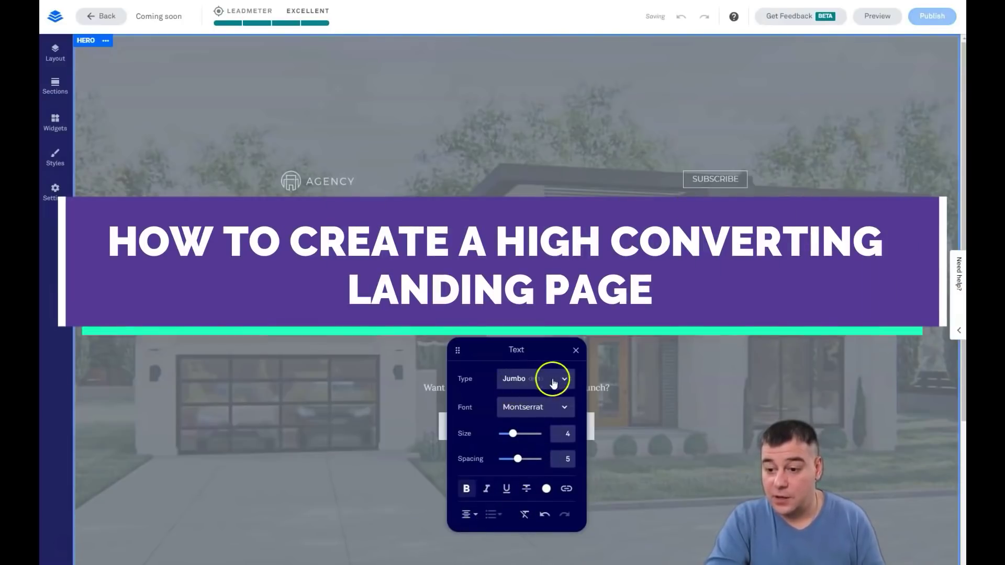
# Try the grey custom colour 9C9696 on the COMING SOON headline and restore its text colour to white
pyautogui.click(546, 488)
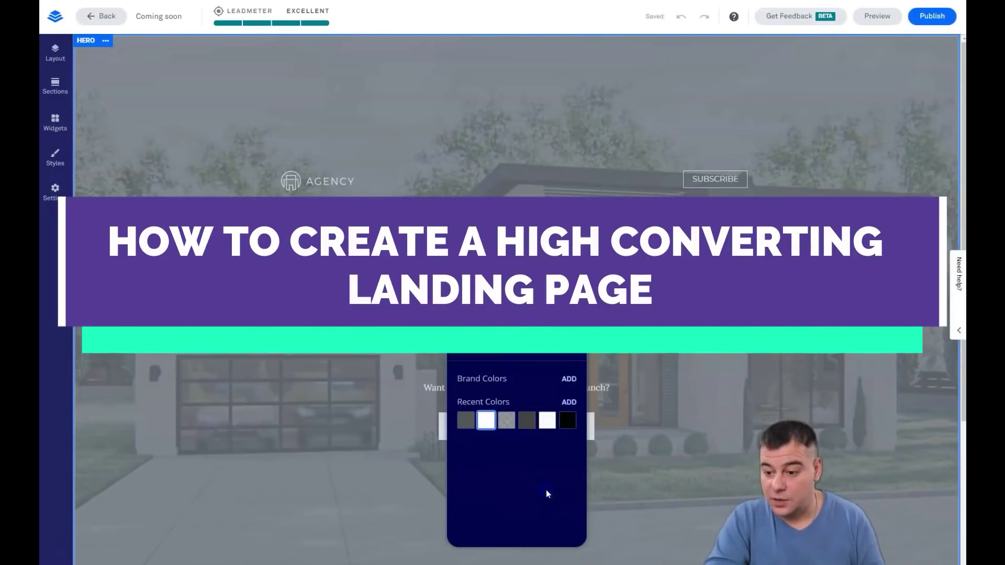
pyautogui.click(569, 402)
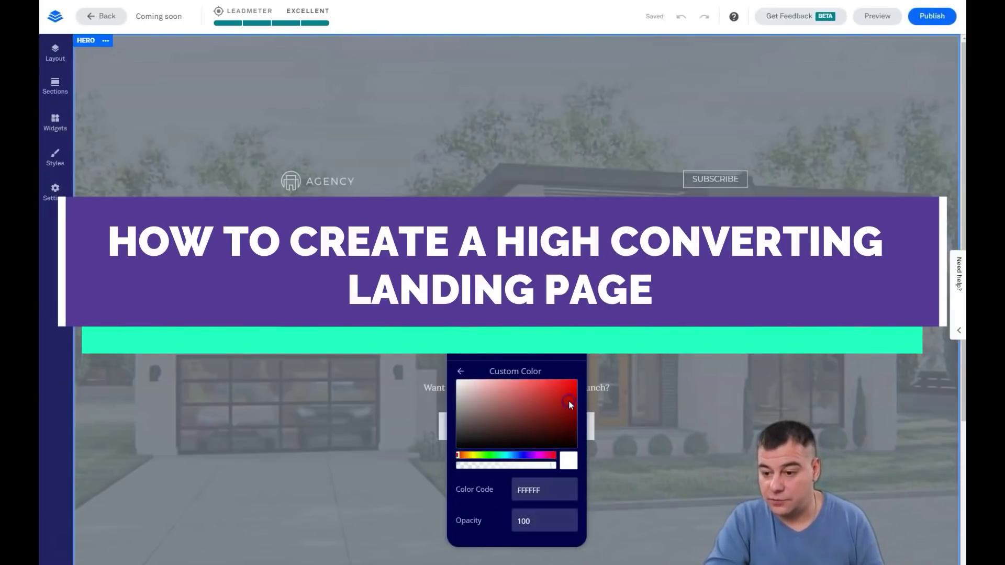
pyautogui.moveTo(461, 388); pyautogui.dragTo(459, 400)
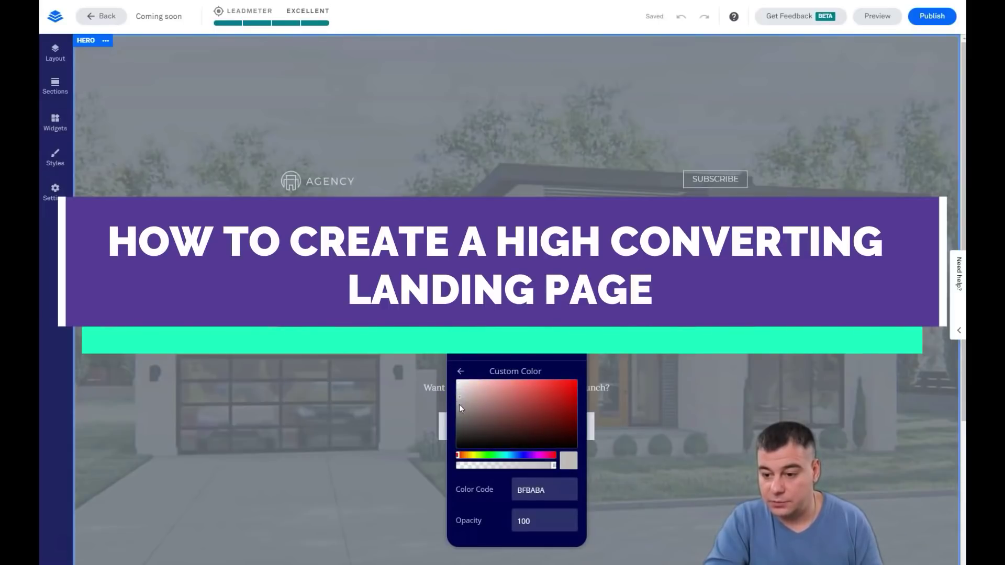
pyautogui.click(461, 406)
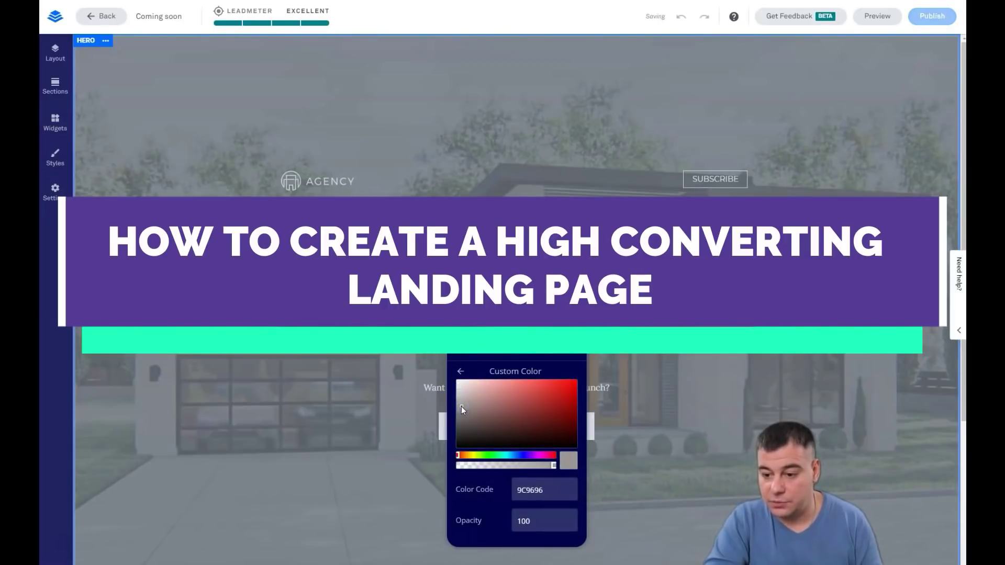
pyautogui.click(675, 396)
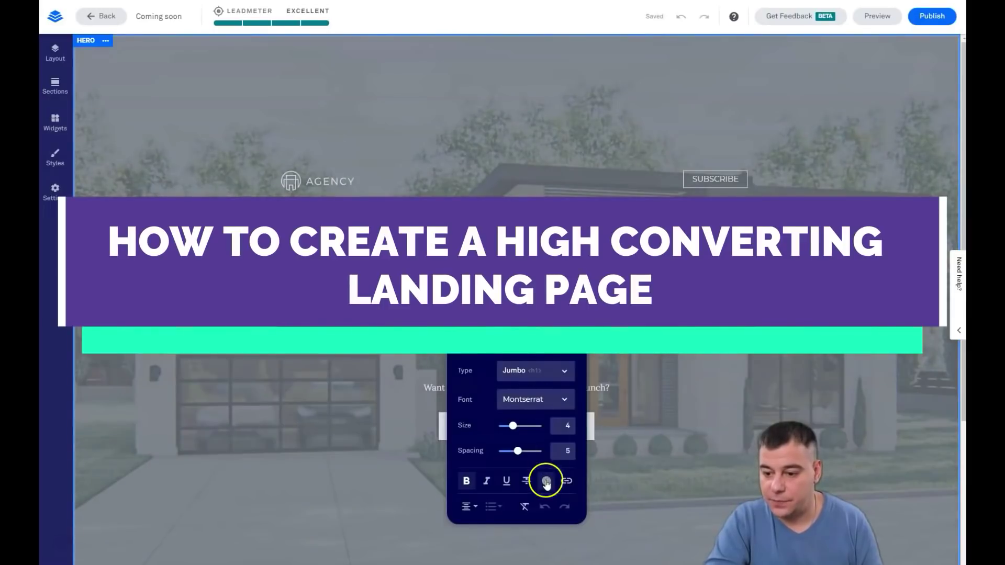
pyautogui.click(545, 481)
pyautogui.click(484, 412)
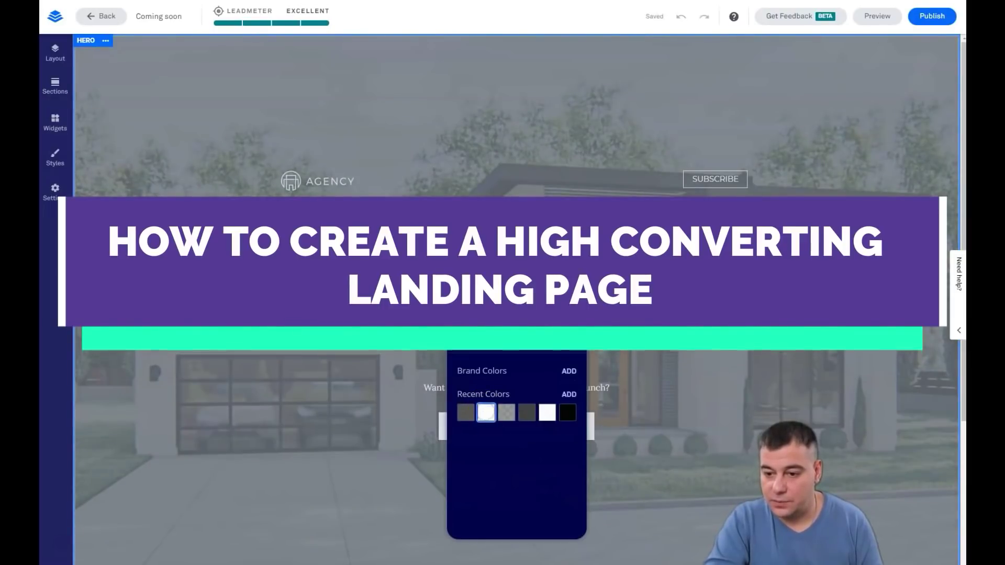
pyautogui.click(841, 355)
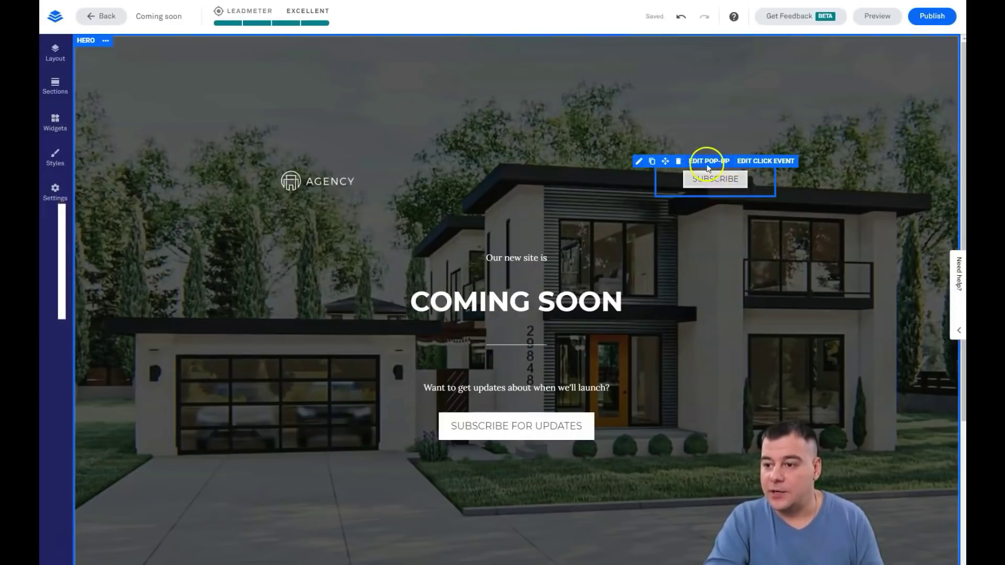
# Try left and right alignment on the header's SUBSCRIBE button and restore the centre alignment
pyautogui.click(639, 162)
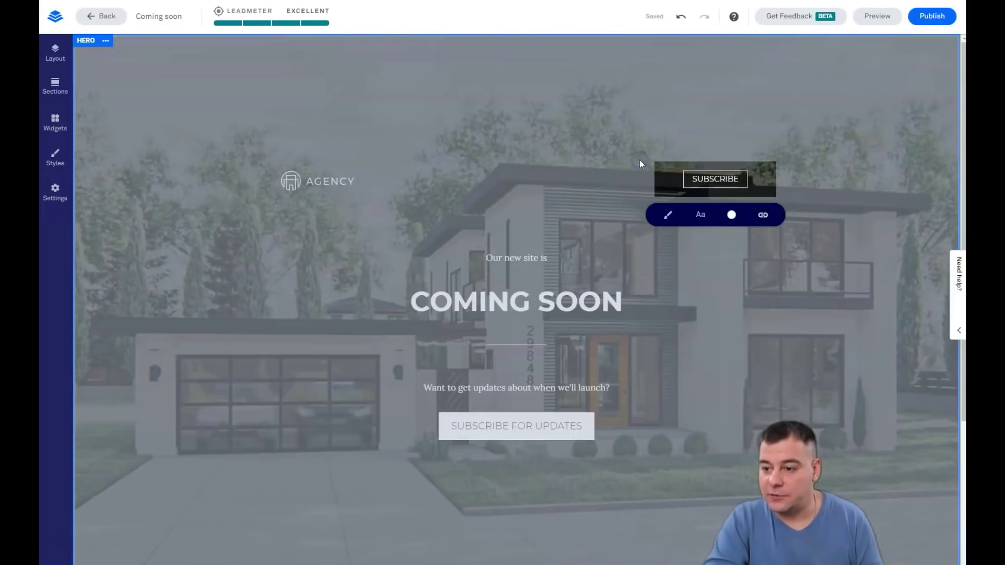
pyautogui.click(669, 218)
pyautogui.click(675, 285)
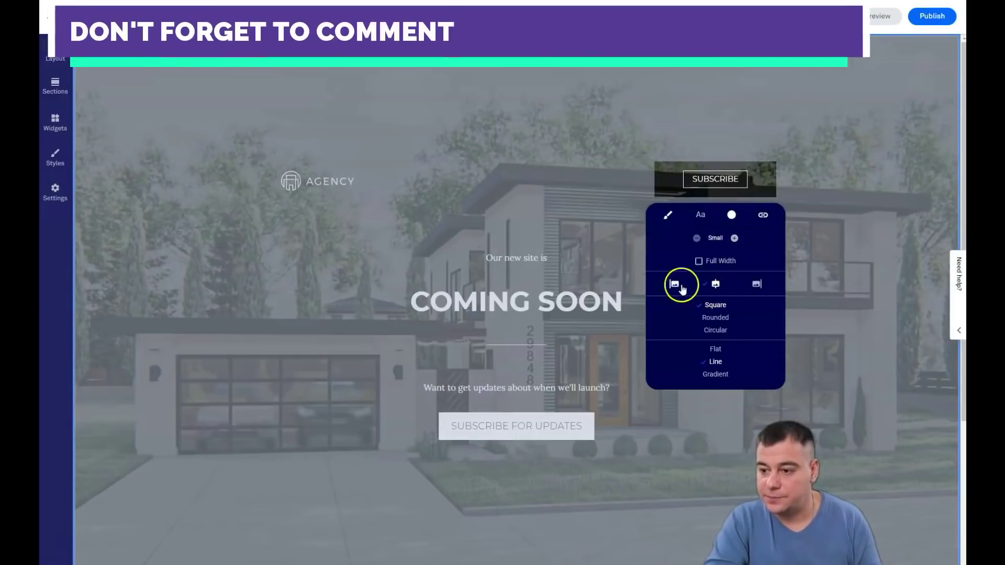
pyautogui.click(744, 283)
pyautogui.click(725, 287)
# Try Rounded corners with a radius of 17 and Circular corners on the SUBSCRIBE button, returning it to Square
pyautogui.click(716, 321)
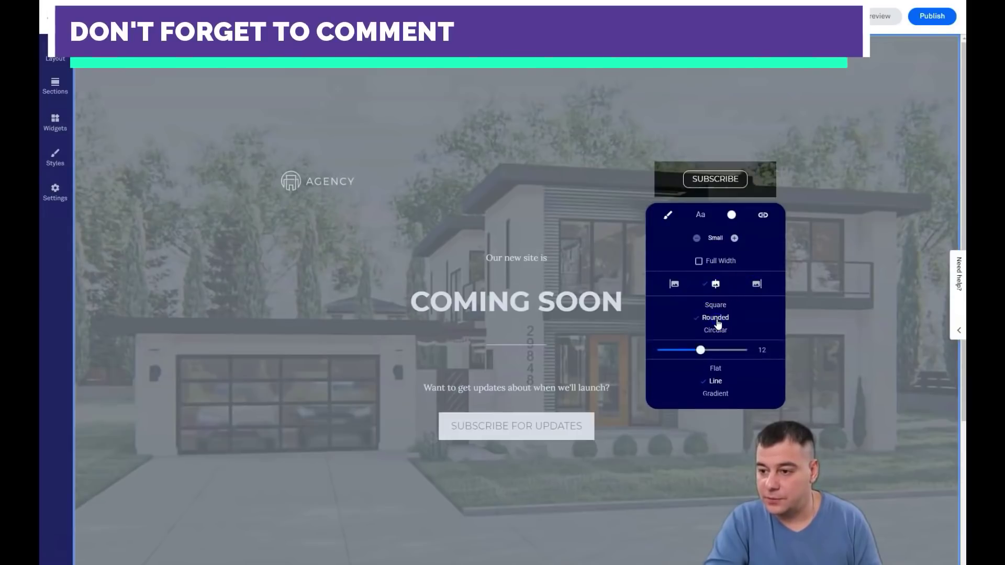
pyautogui.moveTo(701, 348)
pyautogui.mouseDown()
pyautogui.moveTo(719, 349)
pyautogui.moveTo(661, 349)
pyautogui.moveTo(696, 350)
pyautogui.mouseUp()
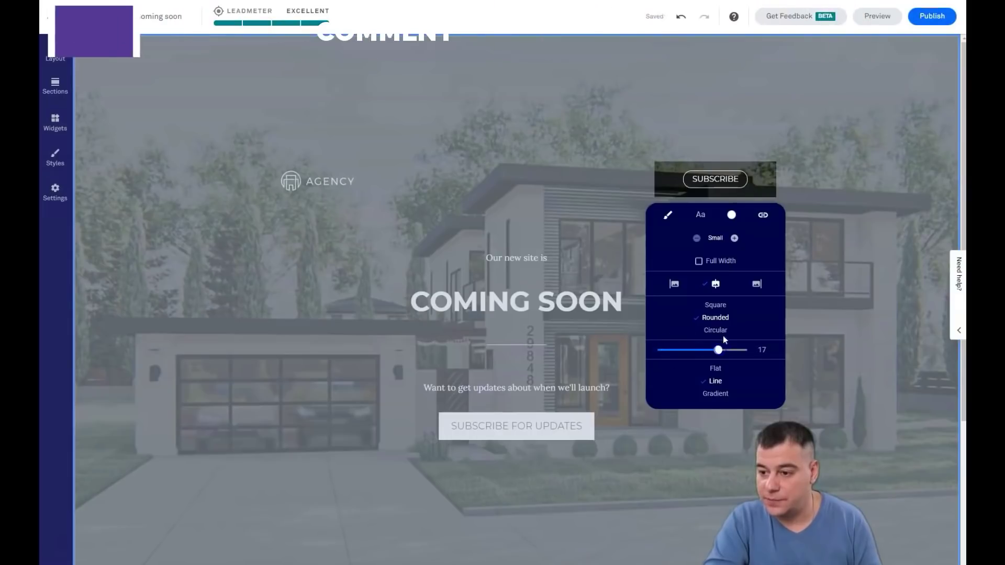
pyautogui.click(720, 331)
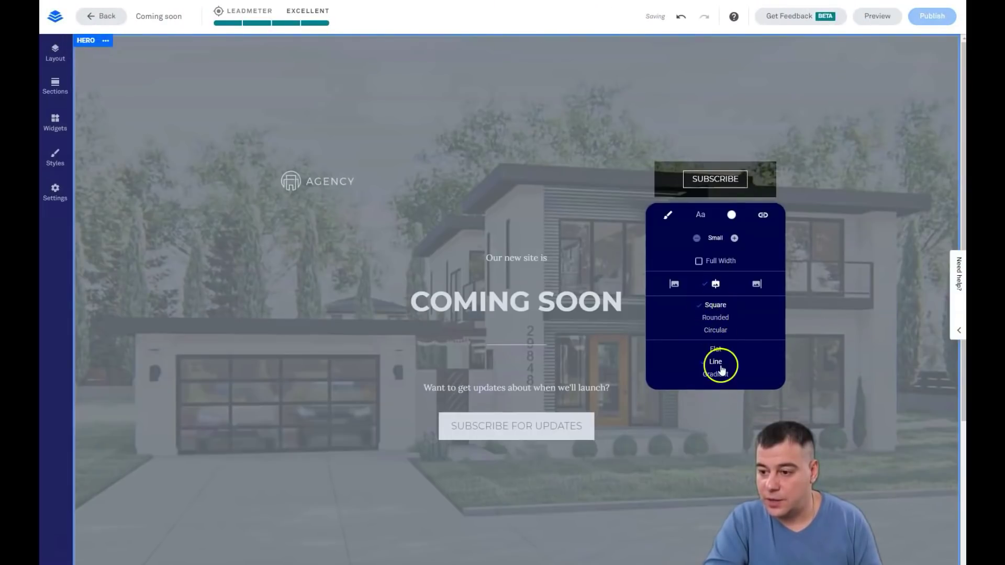
# Try the Flat and Gradient styles on the SUBSCRIBE button, restore the Line style and close its settings
pyautogui.click(716, 350)
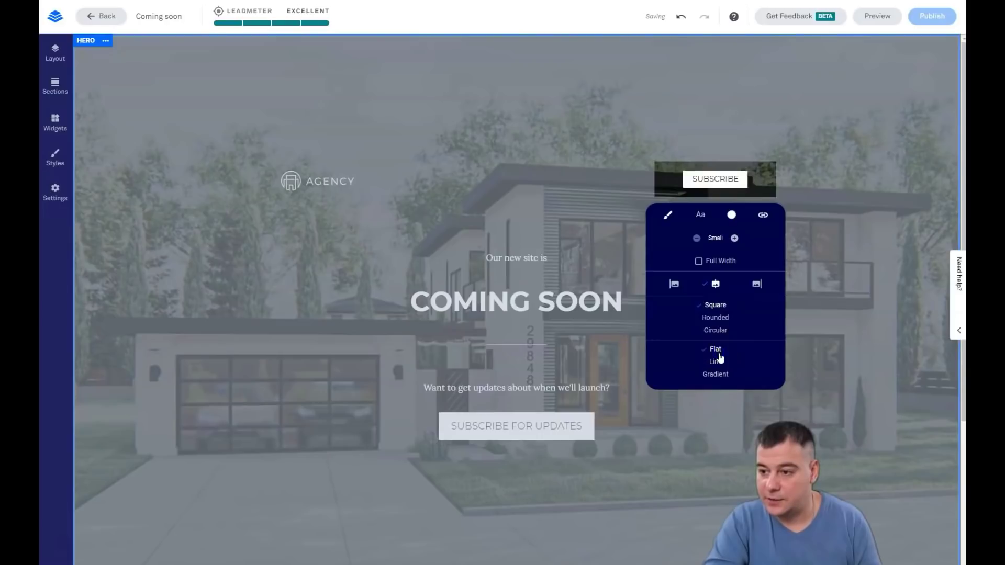
pyautogui.click(715, 375)
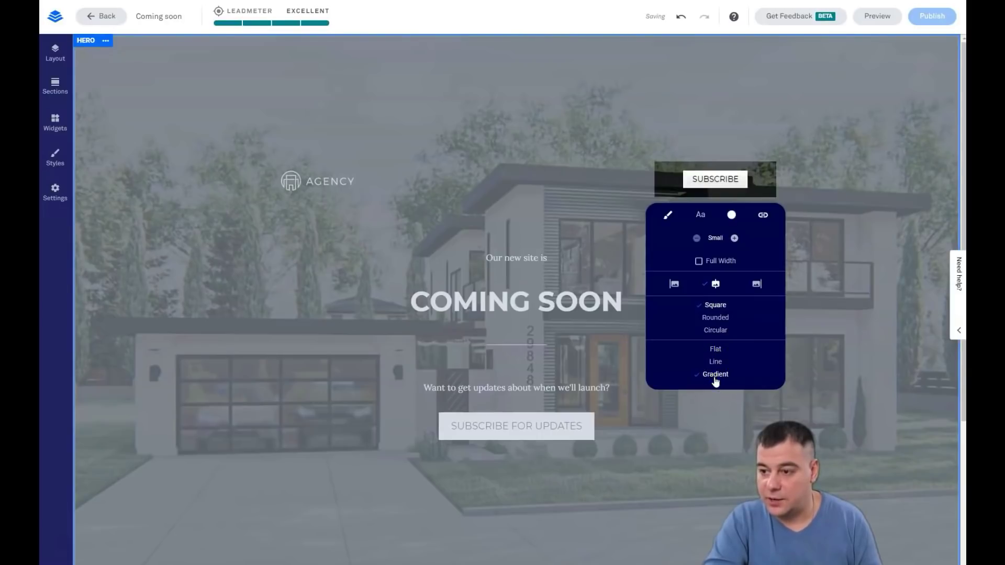
pyautogui.click(715, 362)
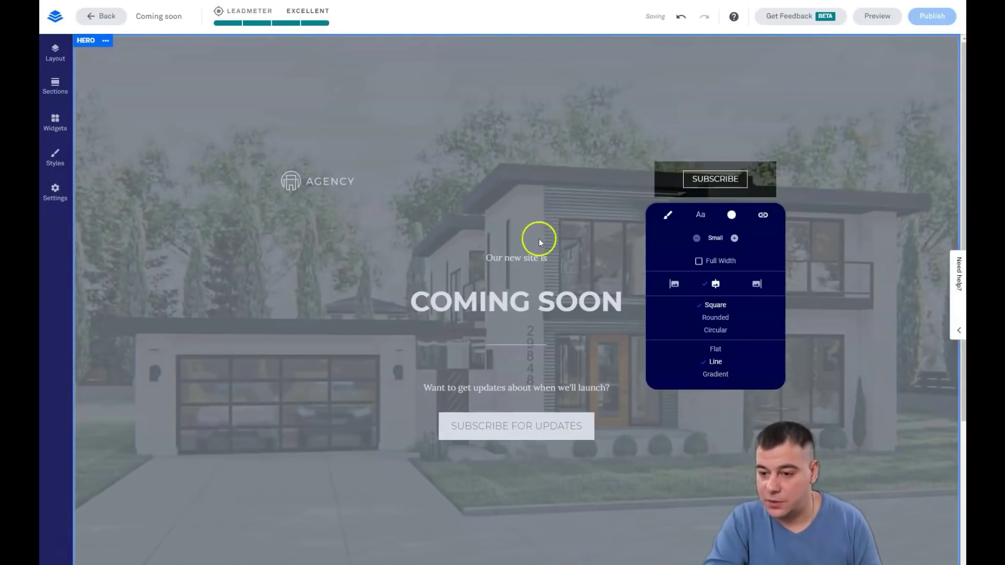
pyautogui.click(451, 171)
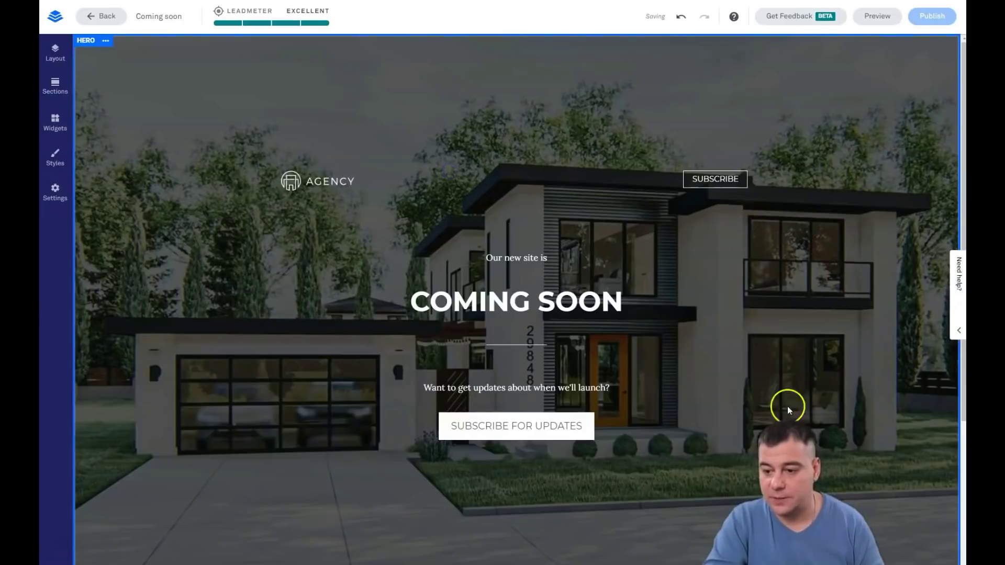
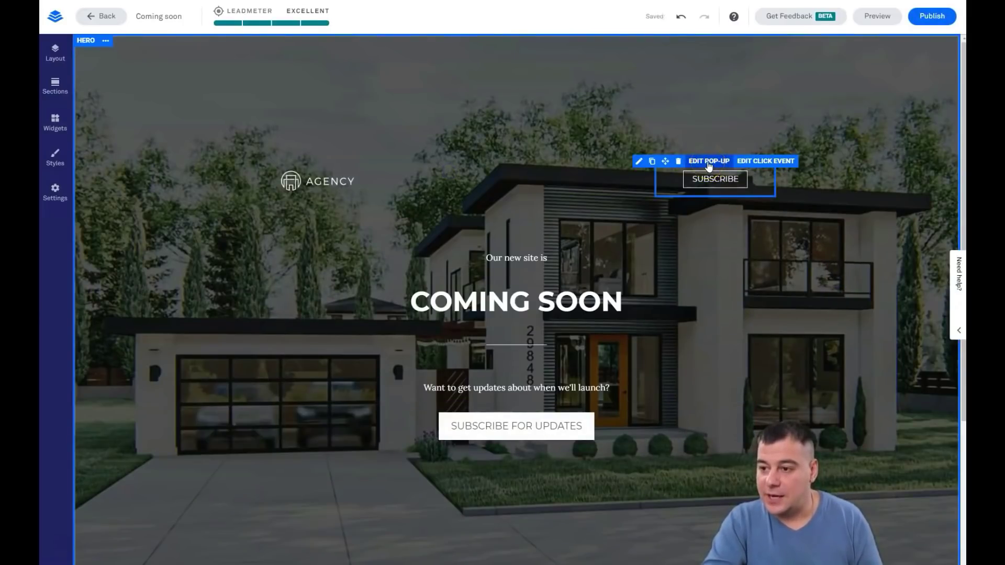
# Open the SUBSCRIBE button's pop-up for editing and check the text settings of its headline
pyautogui.click(709, 162)
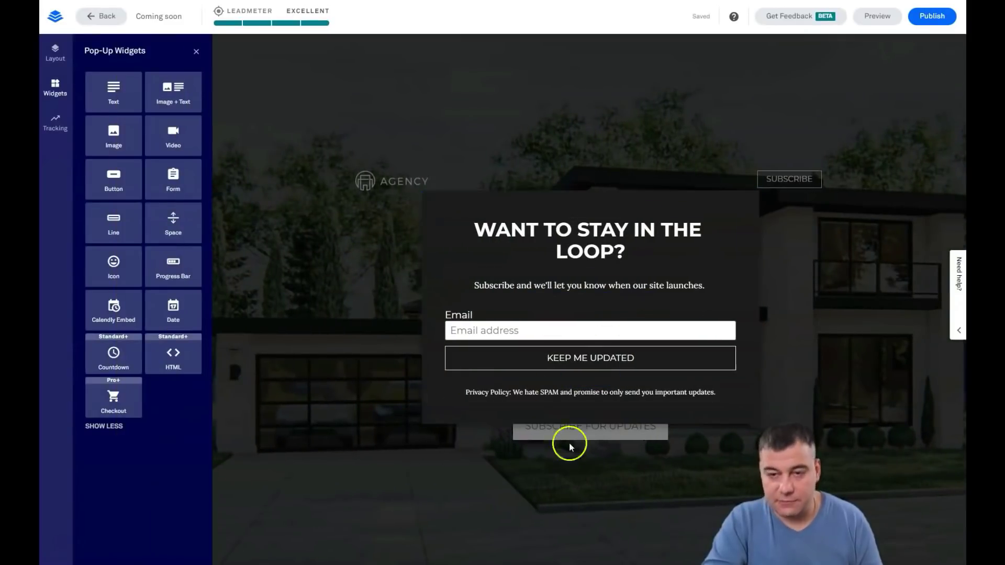
pyautogui.moveTo(621, 218)
pyautogui.click(613, 244)
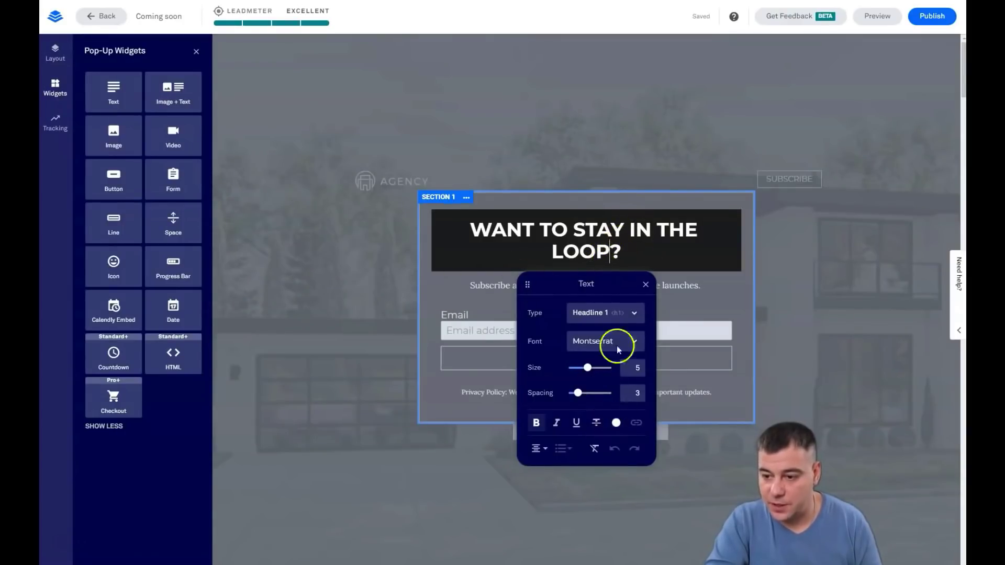
pyautogui.click(674, 293)
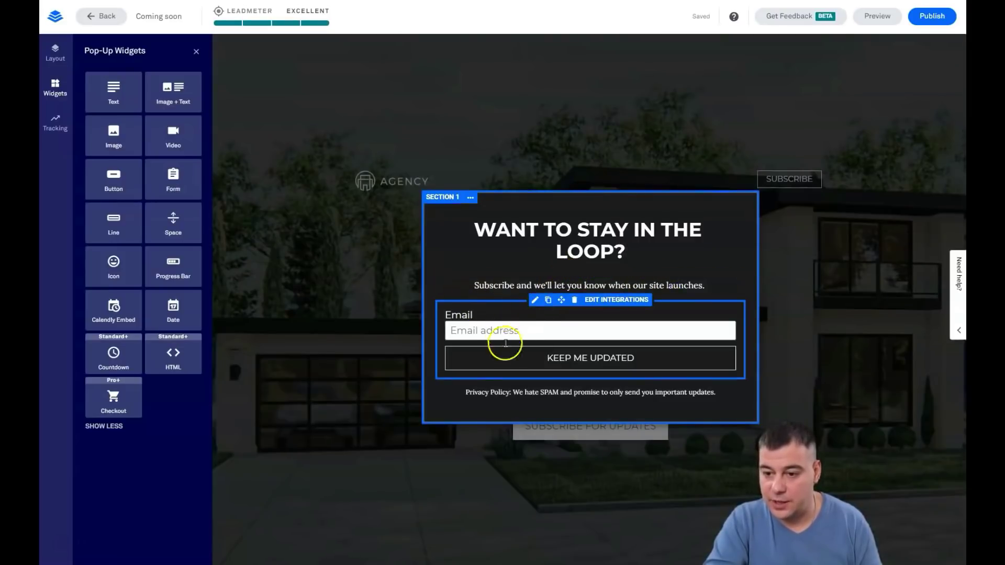
# Open the pop-up form's integrations and examine the available native and Zapier services
pyautogui.click(609, 307)
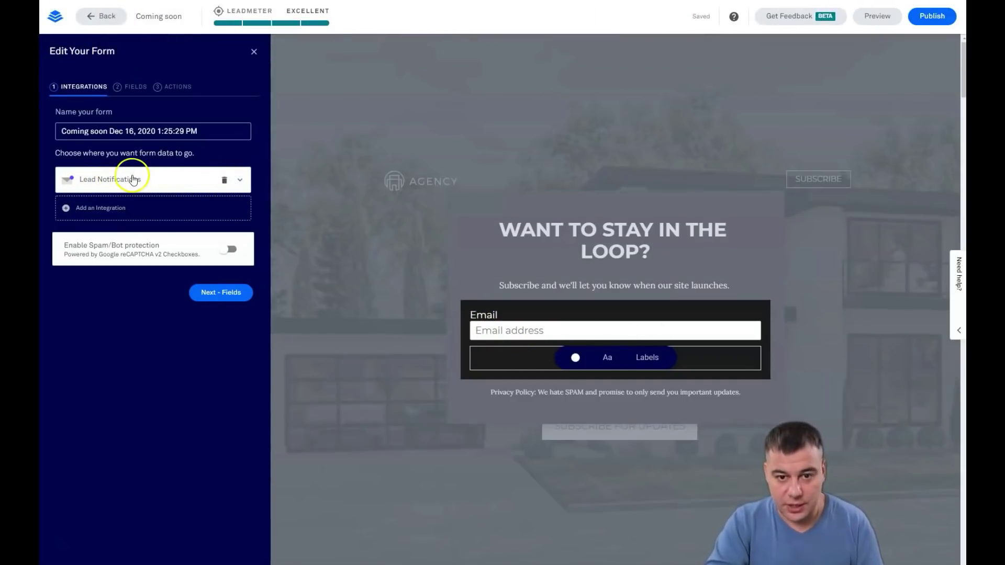
pyautogui.click(93, 214)
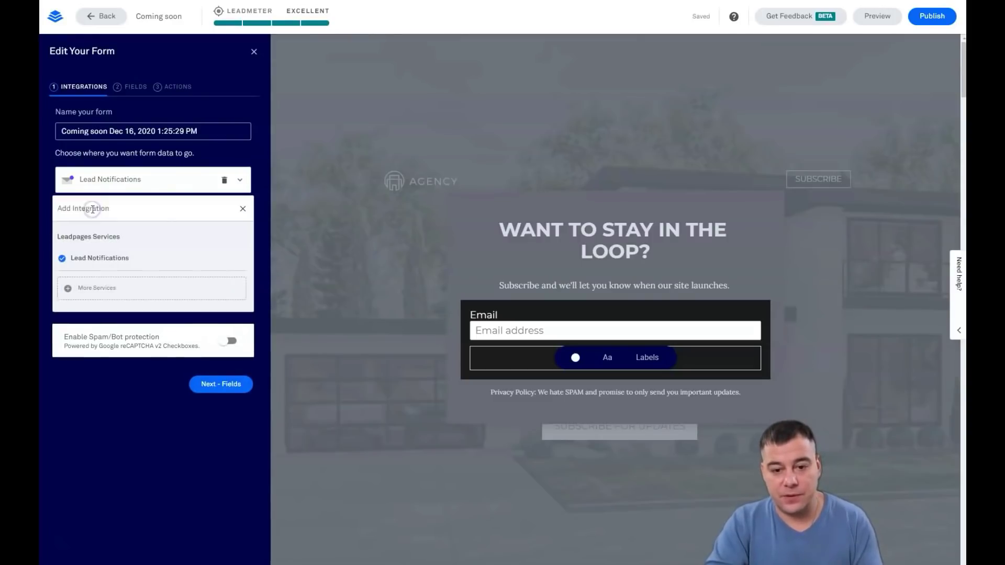
pyautogui.click(105, 285)
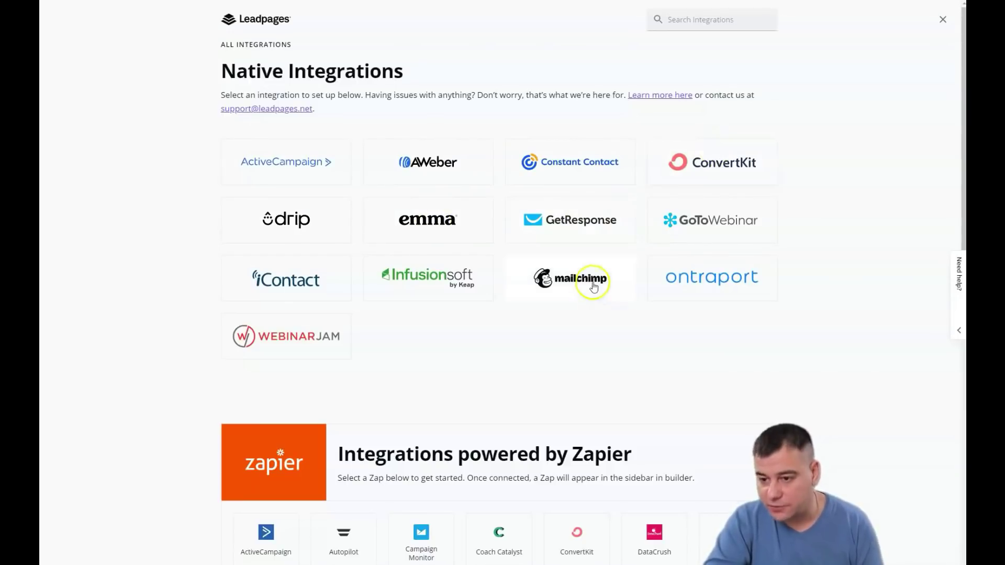
pyautogui.scroll(-13, 424, 322)
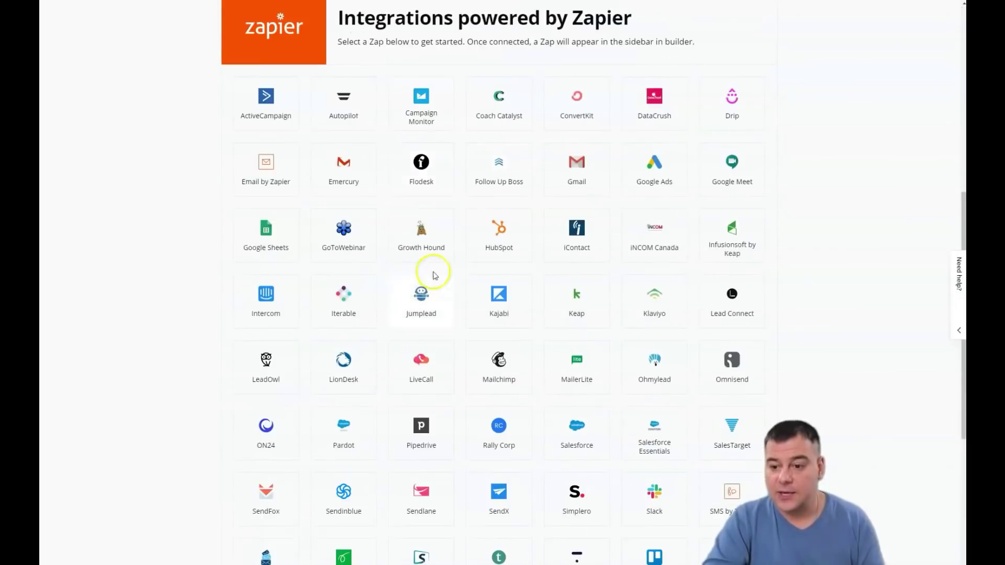
pyautogui.scroll(-1, 454, 257)
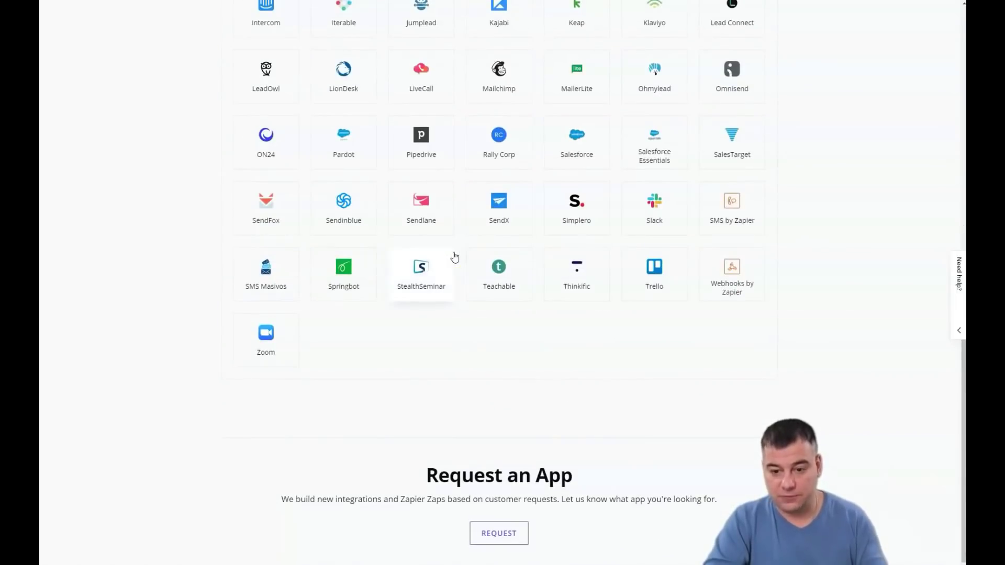
pyautogui.scroll(3, 461, 237)
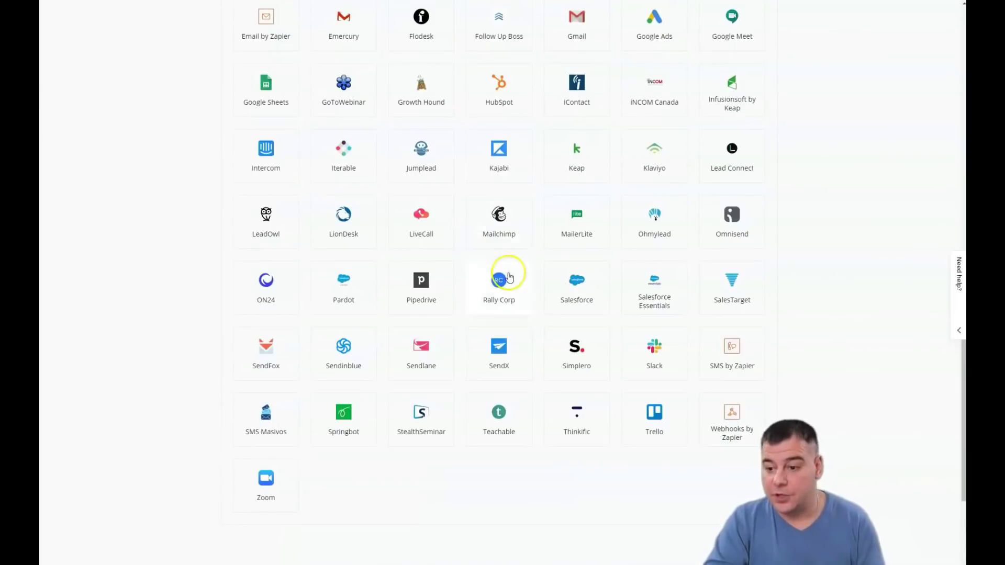
pyautogui.scroll(11, 521, 253)
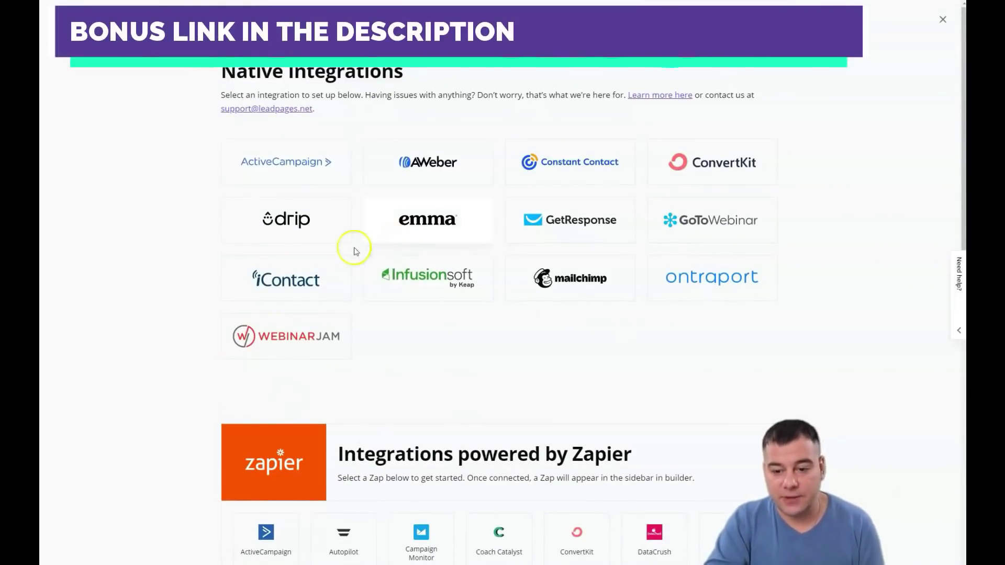
pyautogui.click(940, 21)
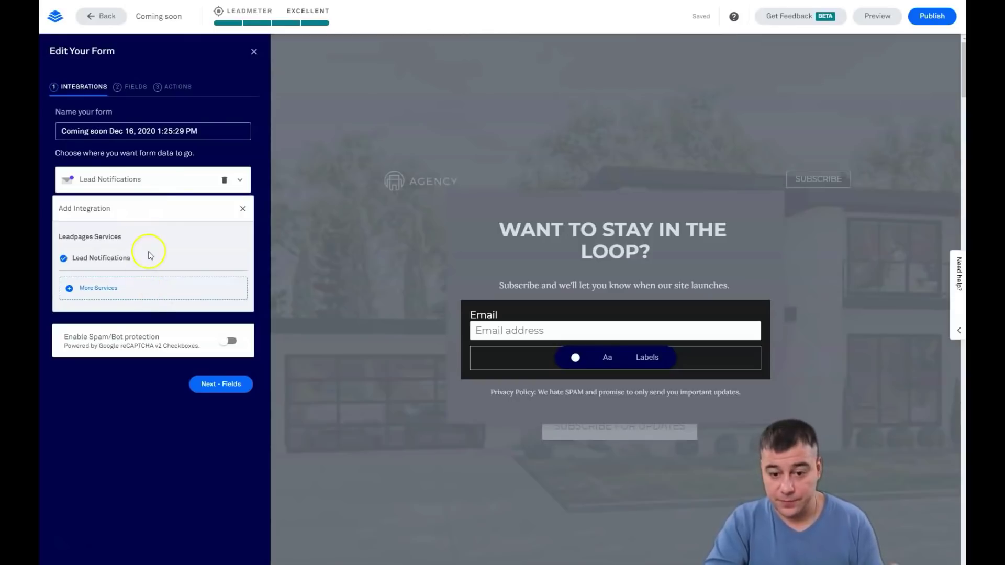
# Add a First Name field to the pop-up form and enter "Give us your name" as its placeholder text
pyautogui.click(134, 87)
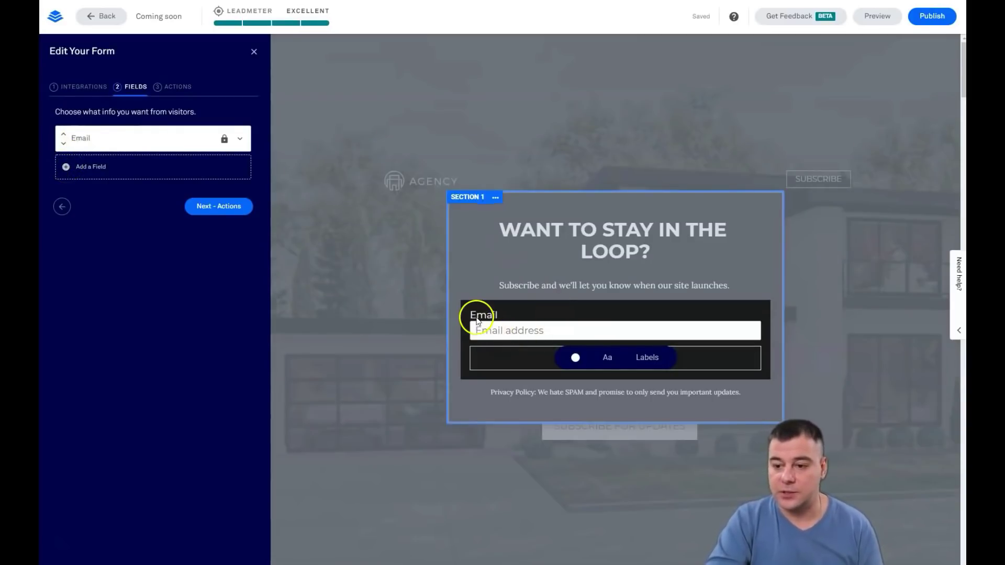
pyautogui.click(67, 166)
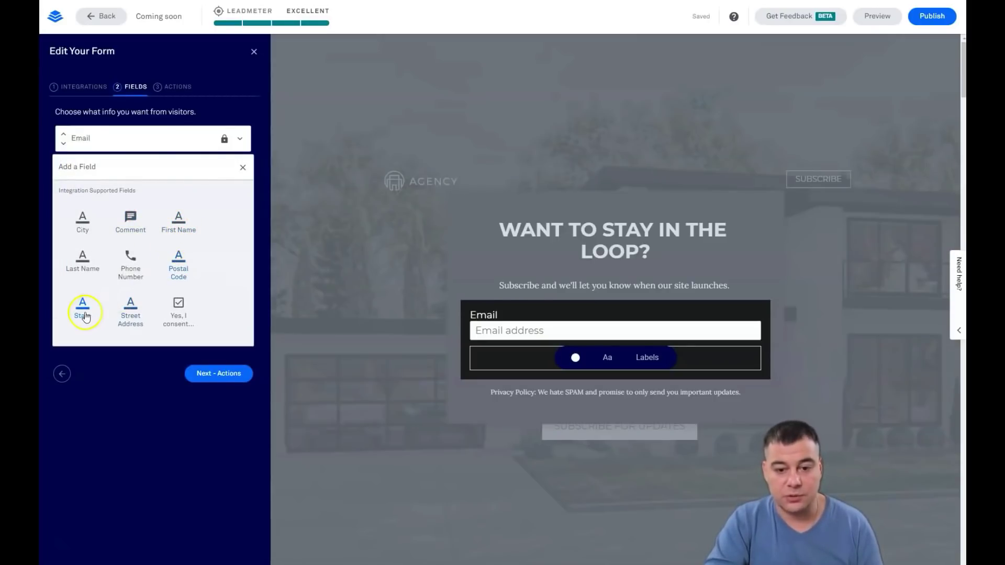
pyautogui.click(178, 222)
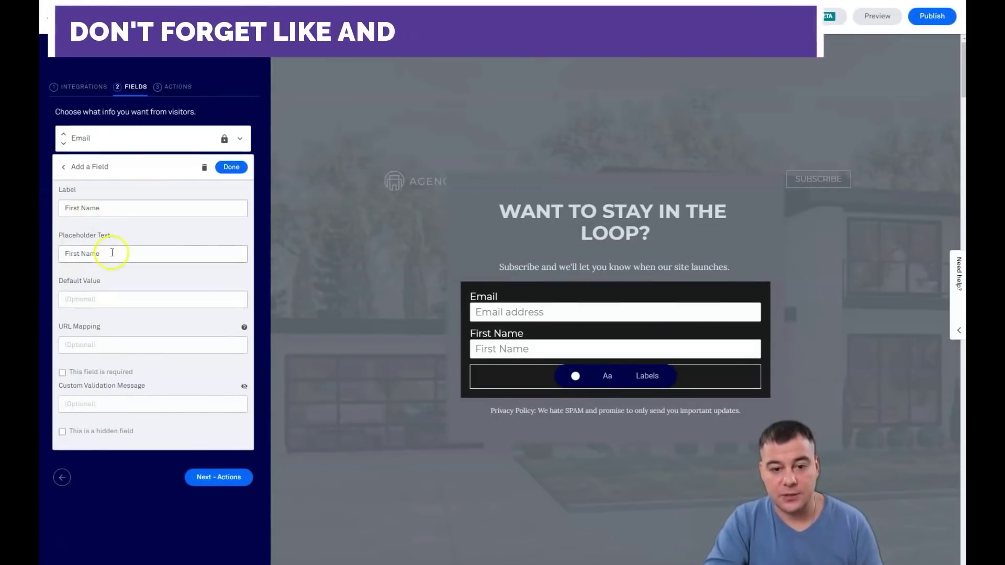
pyautogui.moveTo(112, 252); pyautogui.dragTo(56, 253)
pyautogui.write('Give us your name')
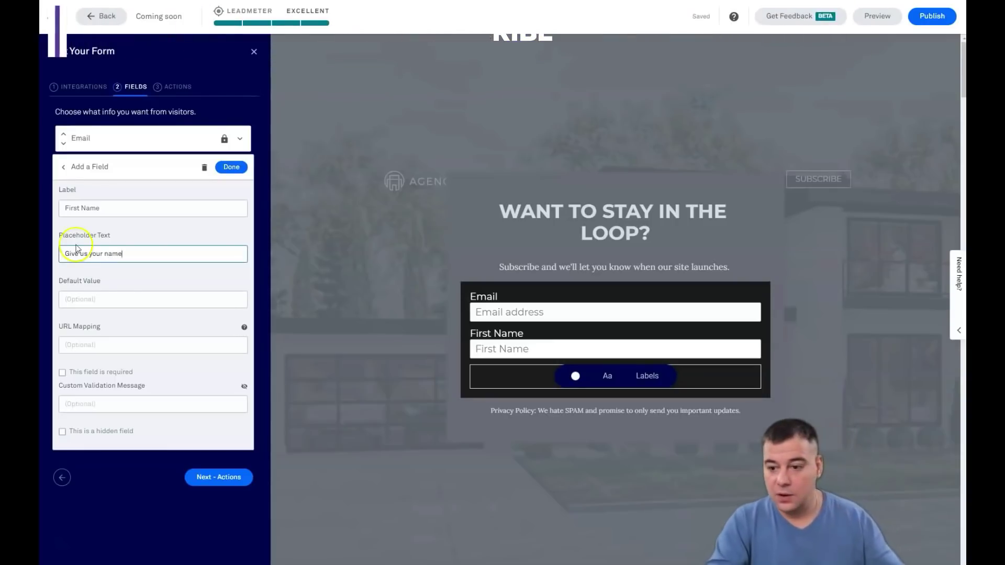
pyautogui.click(328, 239)
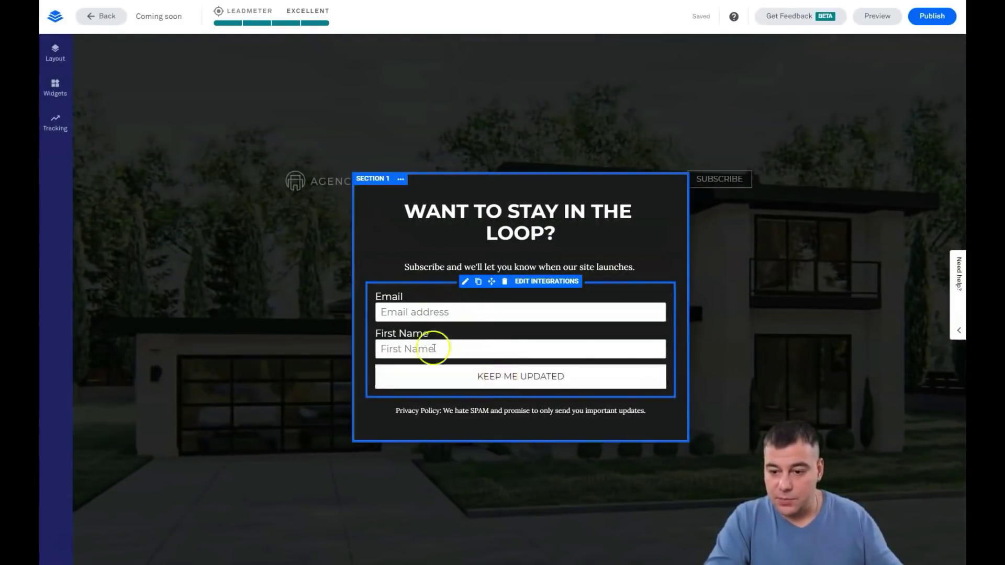
# Move the First Name field above Email in the pop-up form and check the First Name field's settings
pyautogui.click(546, 290)
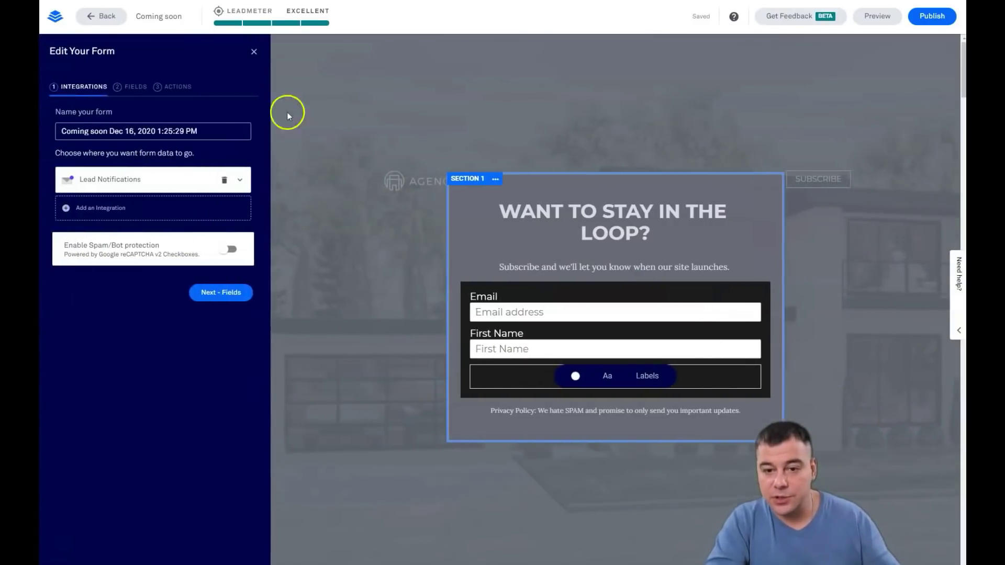
pyautogui.click(128, 90)
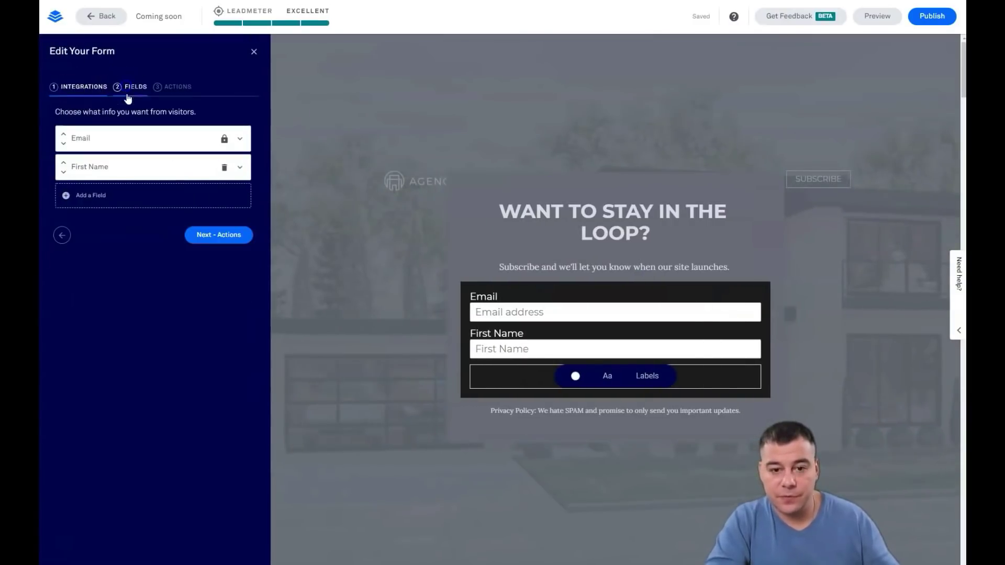
pyautogui.click(64, 163)
pyautogui.click(69, 132)
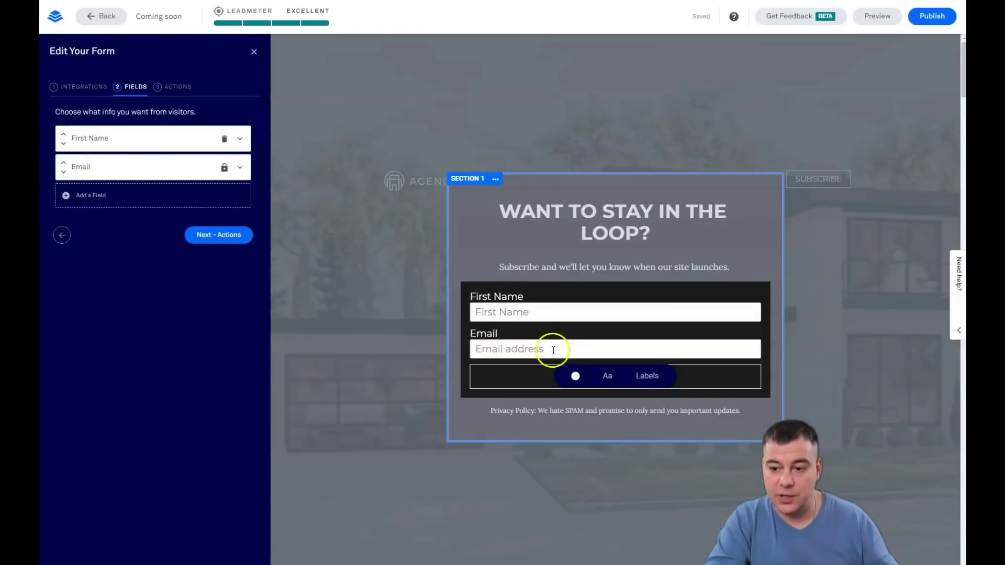
pyautogui.click(115, 141)
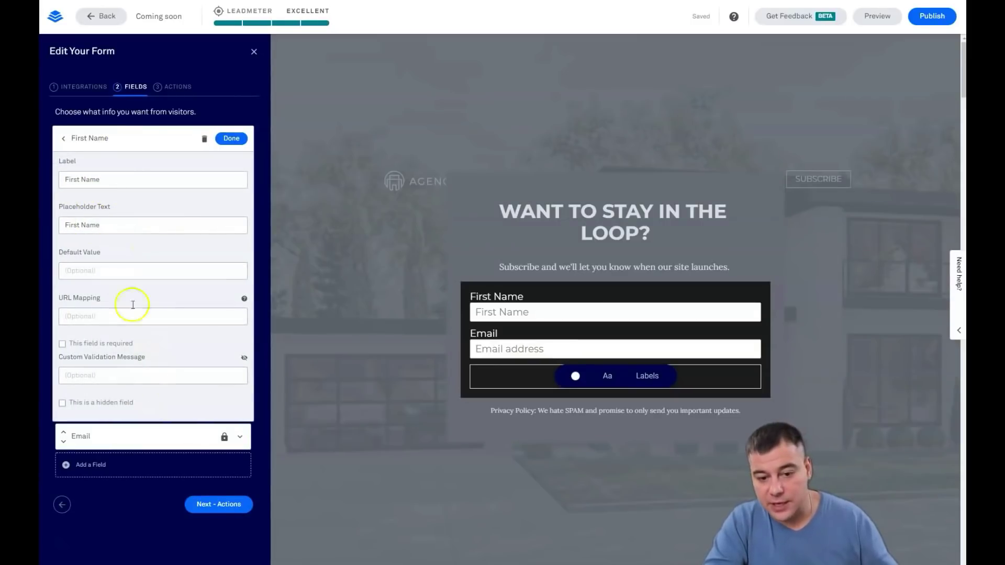
pyautogui.click(231, 139)
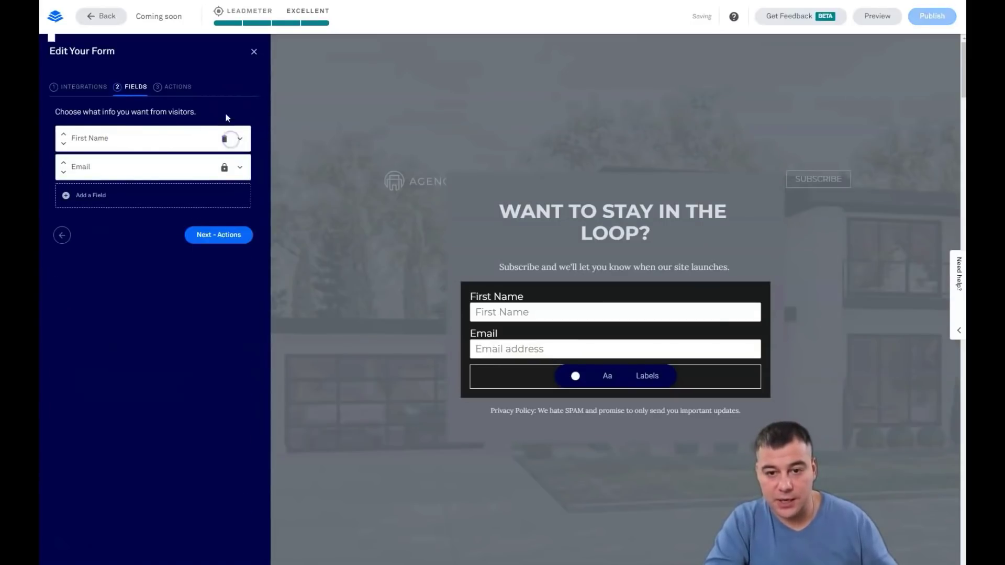
# Try Landing Page and External URL as the form's destination, restore the default Leadpages thank you page, save the form and close the pop-up
pyautogui.click(172, 87)
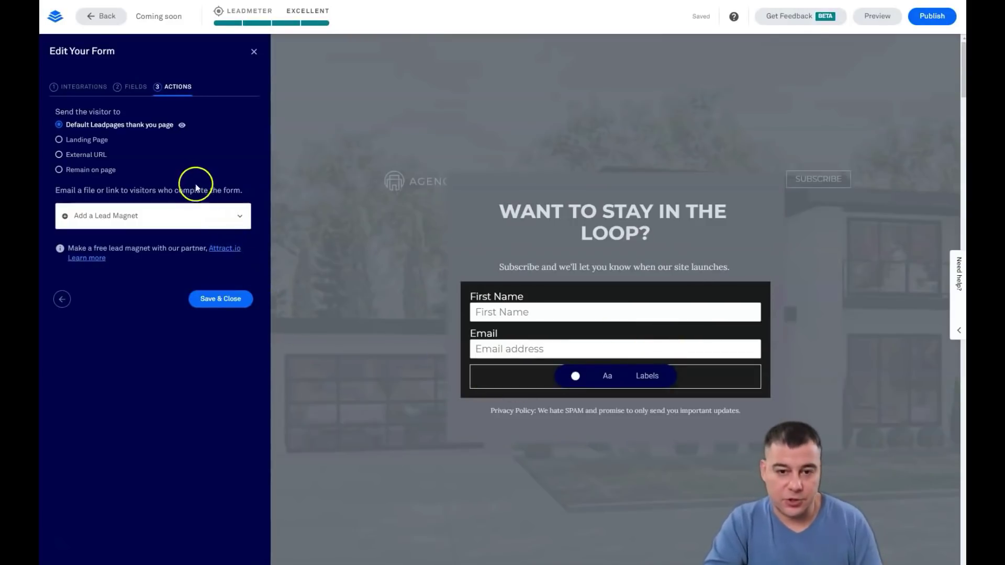
pyautogui.click(59, 140)
pyautogui.click(59, 124)
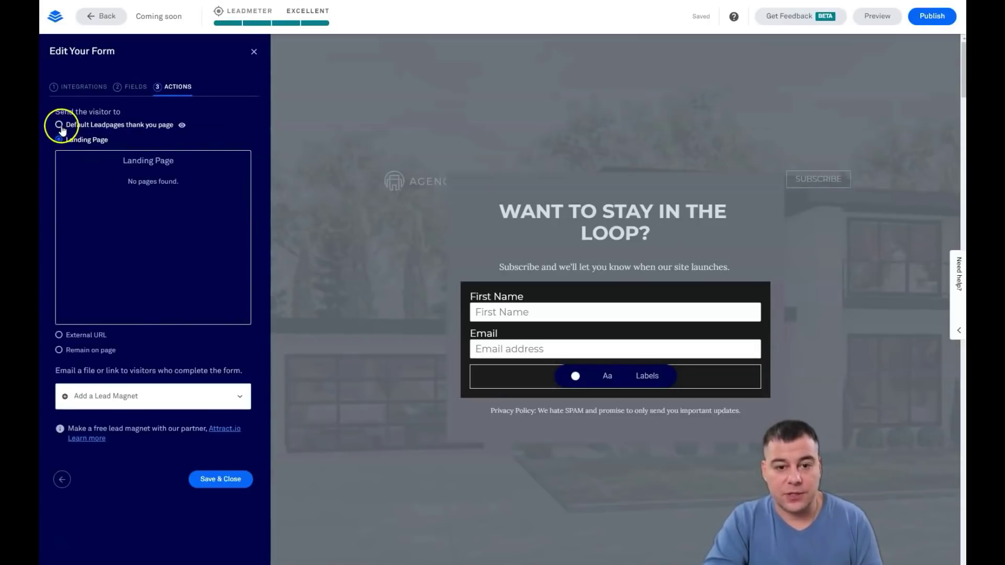
pyautogui.click(59, 155)
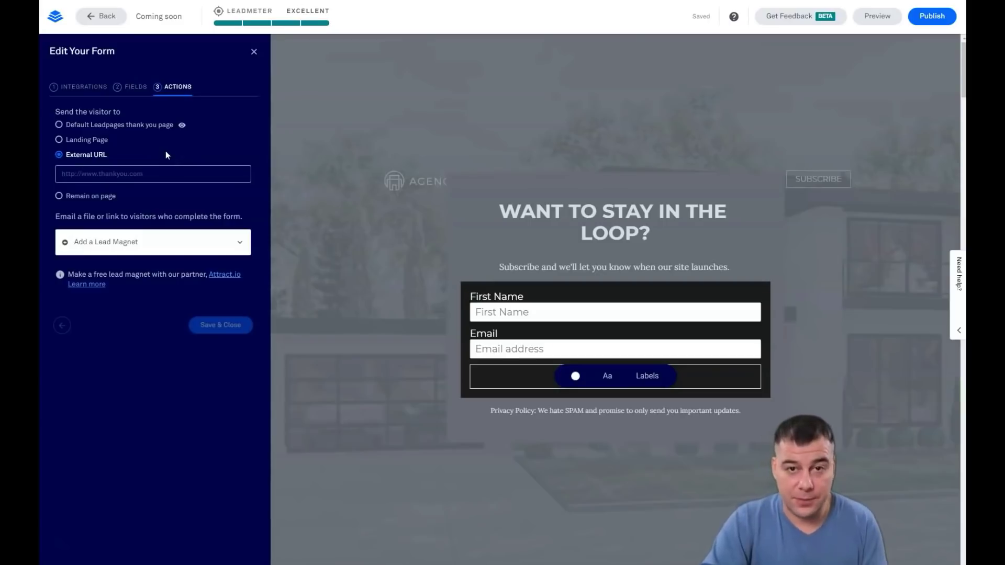
pyautogui.click(573, 97)
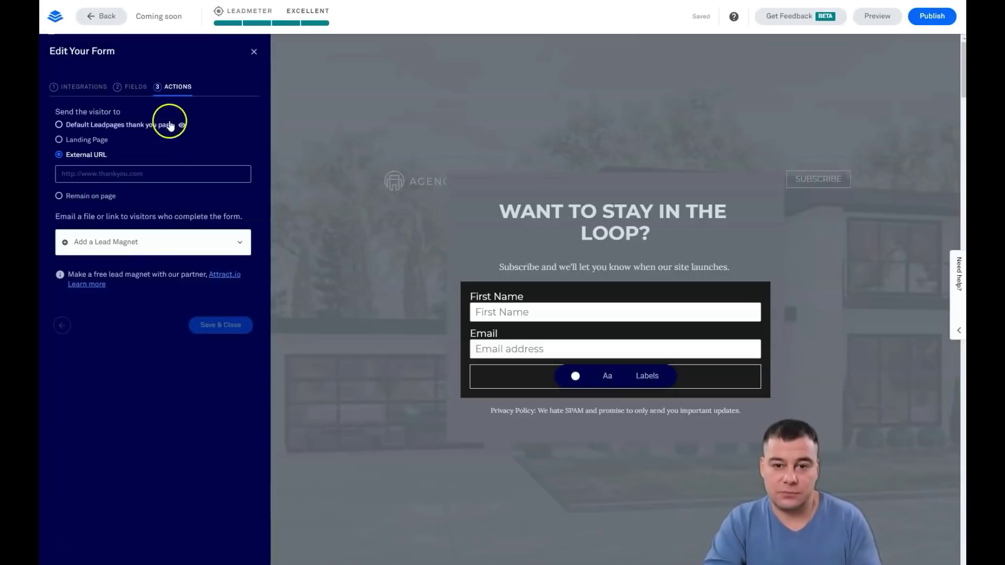
pyautogui.click(154, 166)
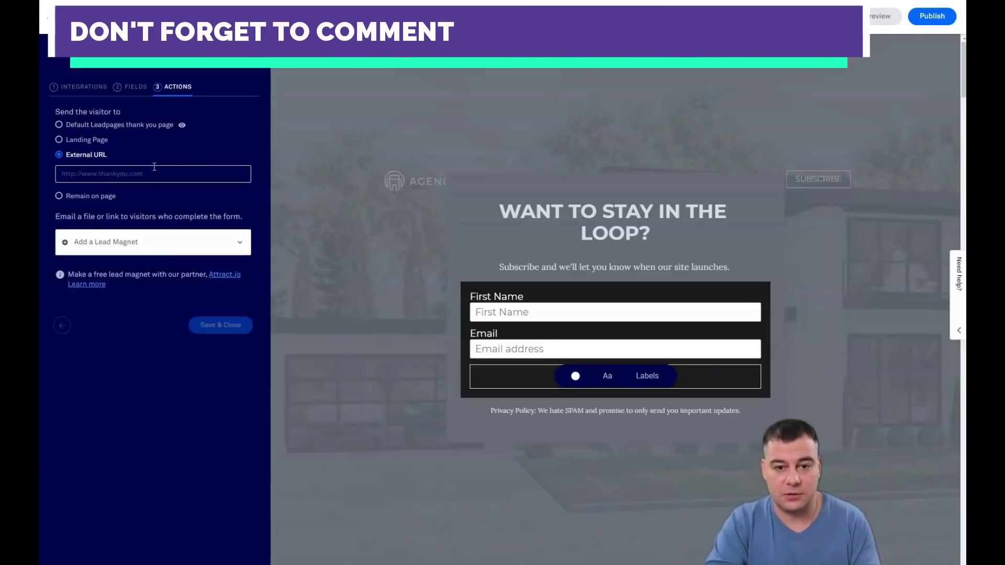
pyautogui.click(60, 124)
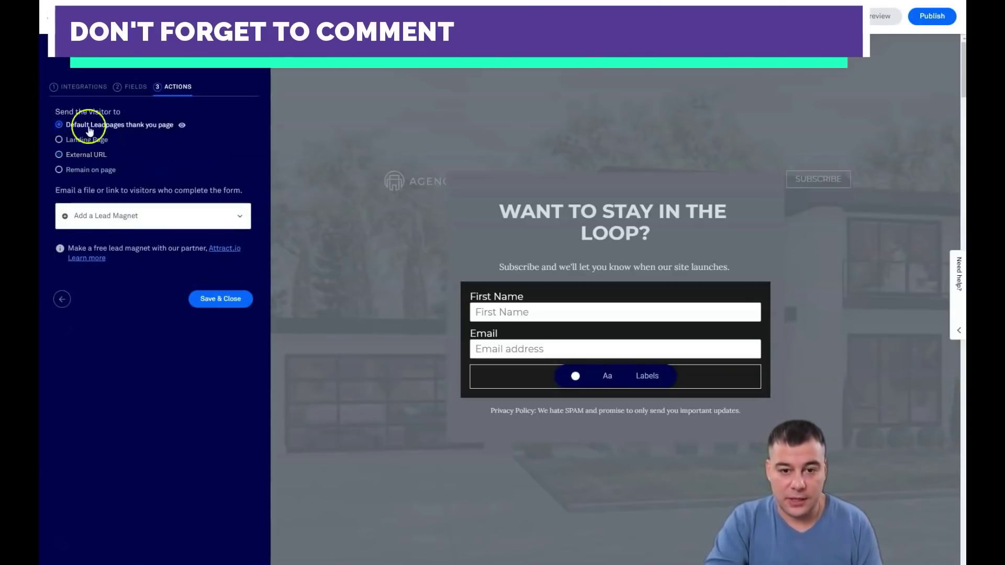
pyautogui.click(219, 299)
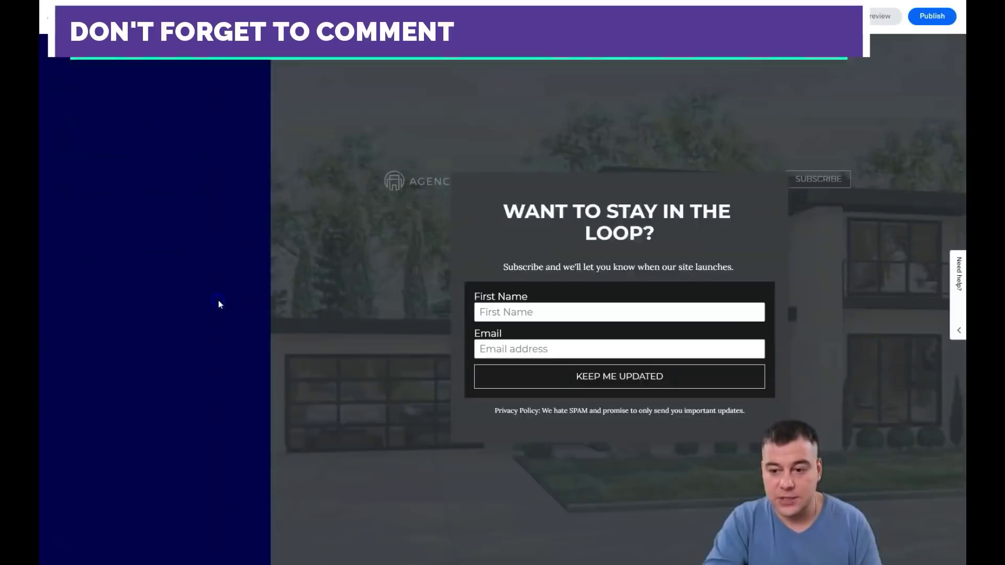
pyautogui.click(660, 133)
# Preview the Coming soon page in the desktop layout and examine its tablet layout
pyautogui.scroll(-5, 533, 377)
pyautogui.scroll(4, 569, 274)
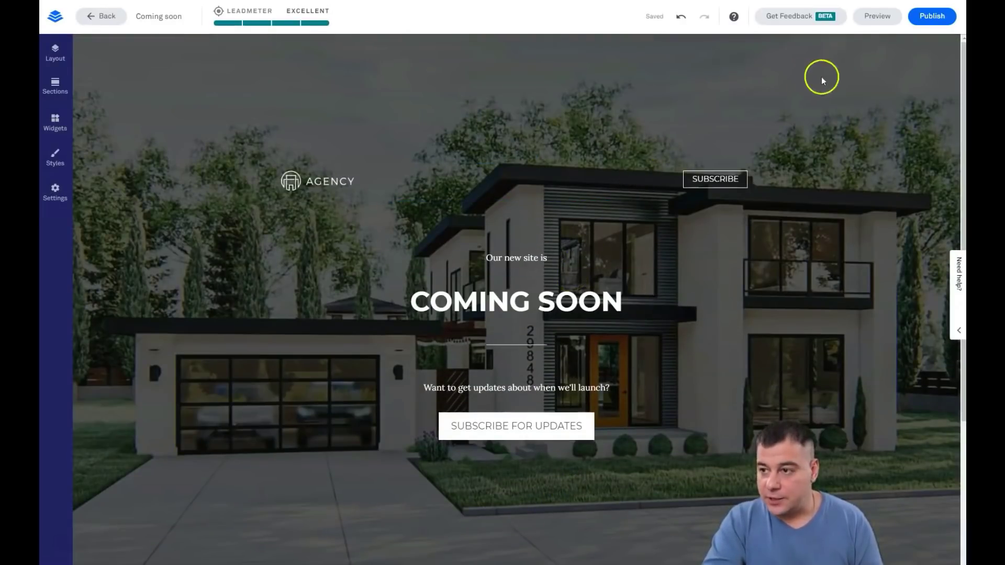
pyautogui.click(870, 20)
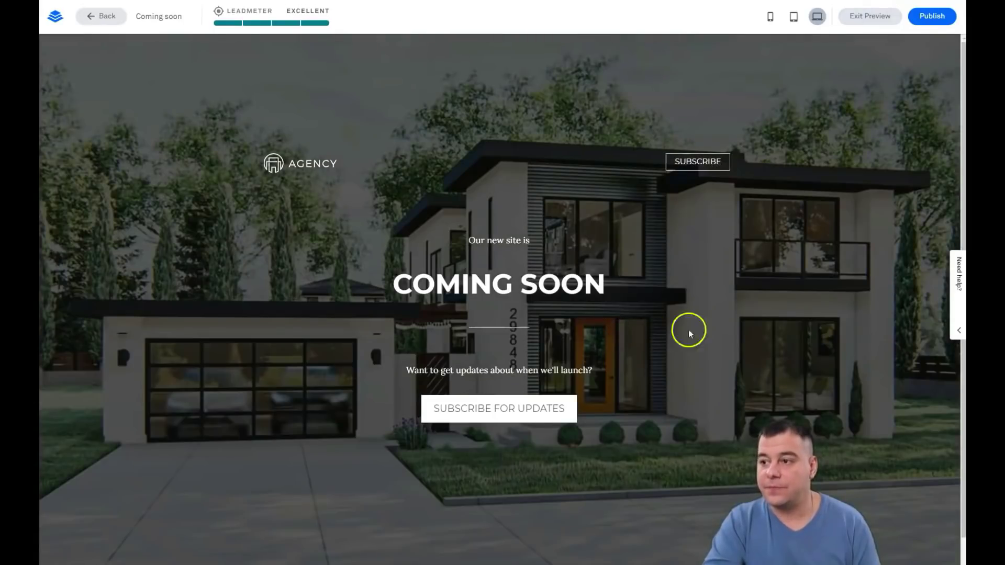
pyautogui.click(793, 18)
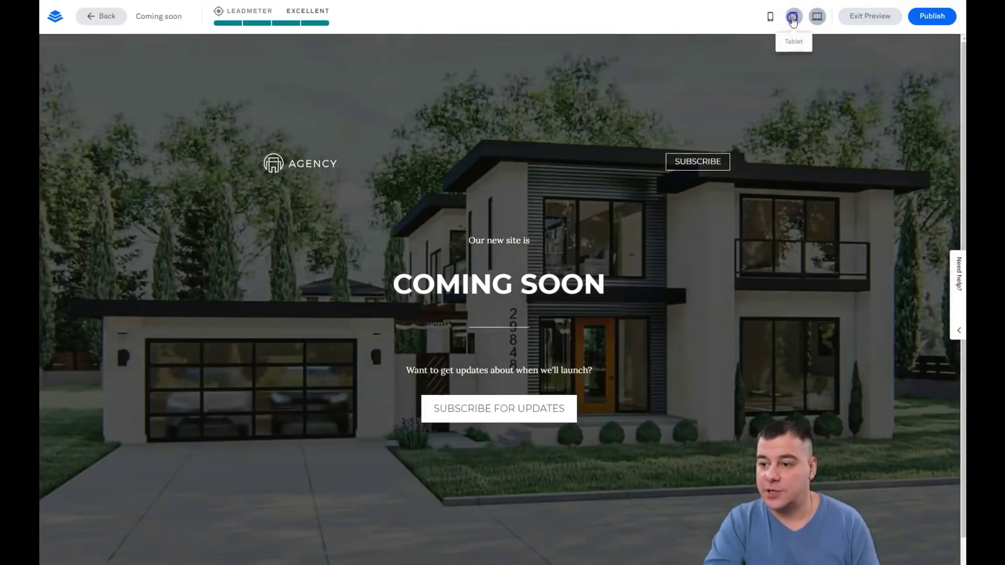
pyautogui.scroll(-1, 594, 333)
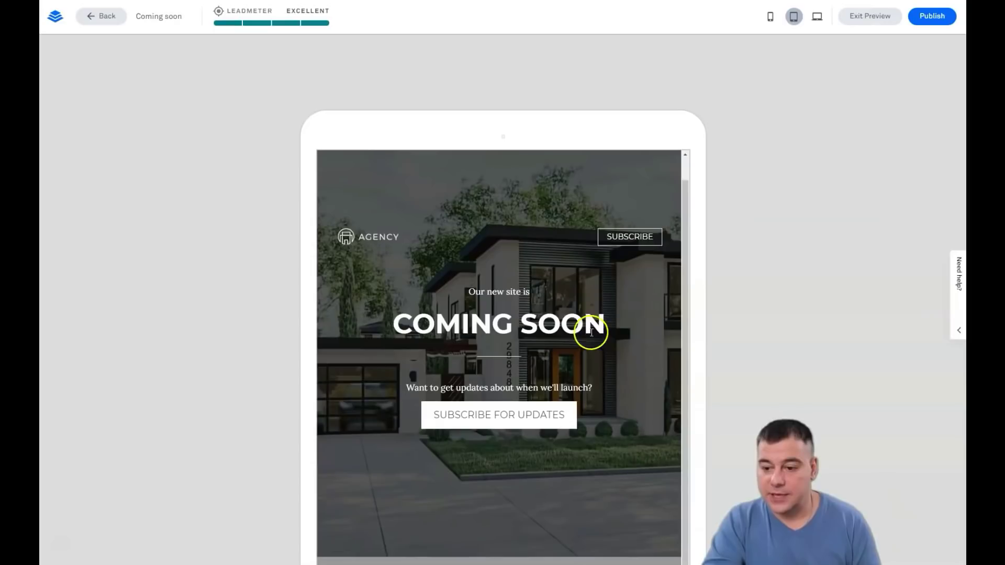
pyautogui.scroll(1, 560, 402)
pyautogui.scroll(-1, 560, 400)
pyautogui.scroll(1, 583, 342)
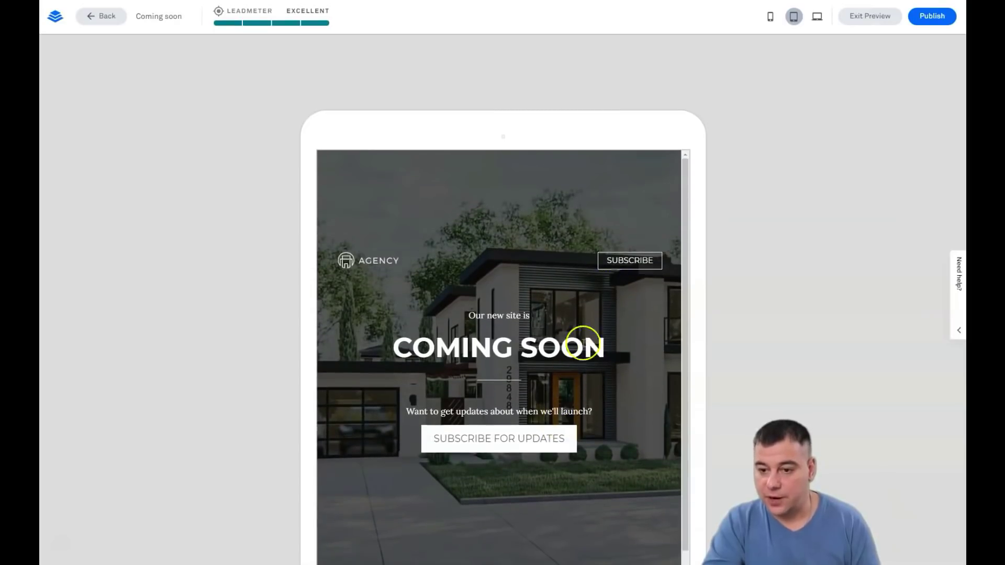
# Examine the page's phone layout, switch back to the desktop layout and exit the preview
pyautogui.click(770, 17)
pyautogui.scroll(-1, 528, 293)
pyautogui.scroll(-3, 521, 302)
pyautogui.scroll(3, 520, 304)
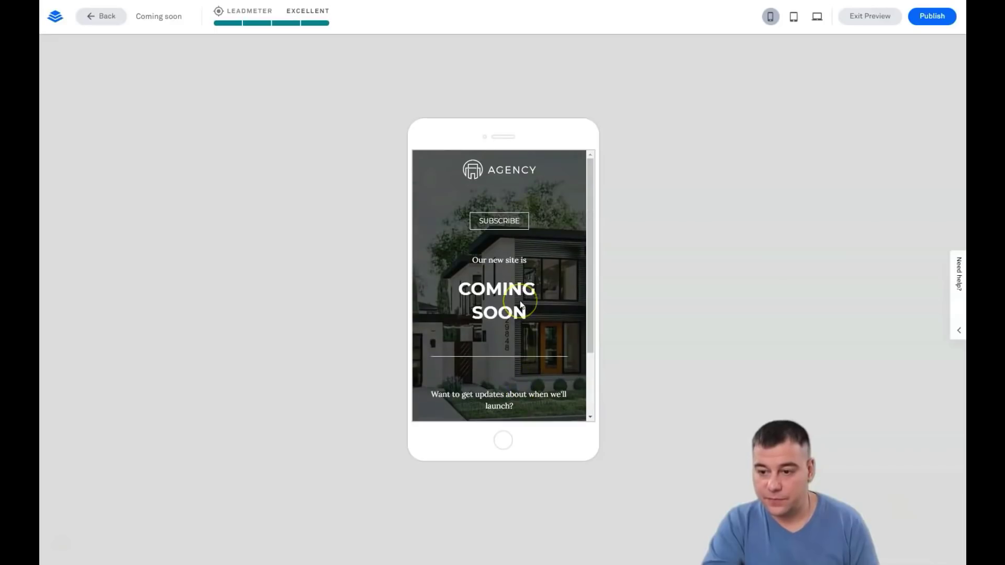
pyautogui.scroll(-3, 521, 305)
pyautogui.click(817, 16)
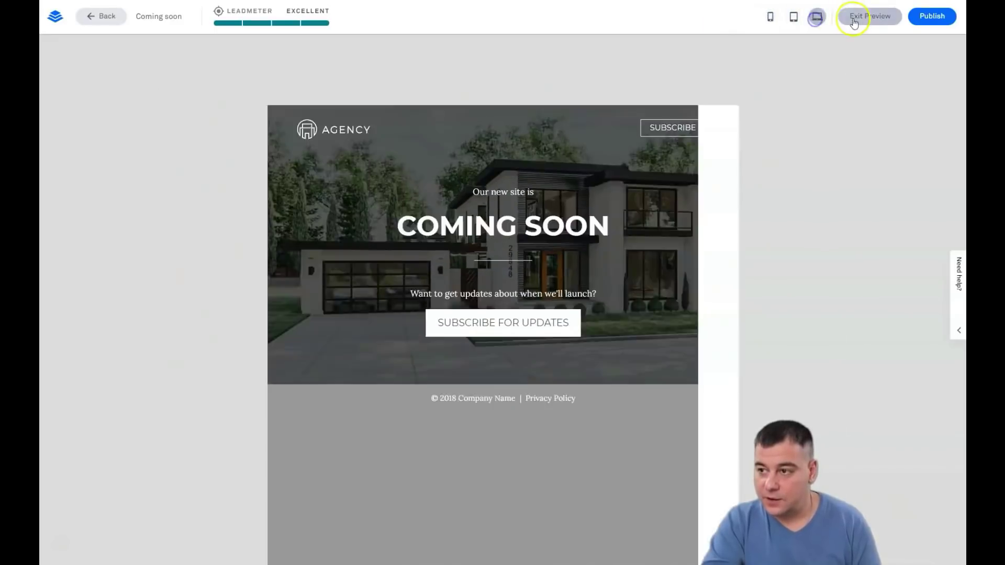
pyautogui.click(855, 20)
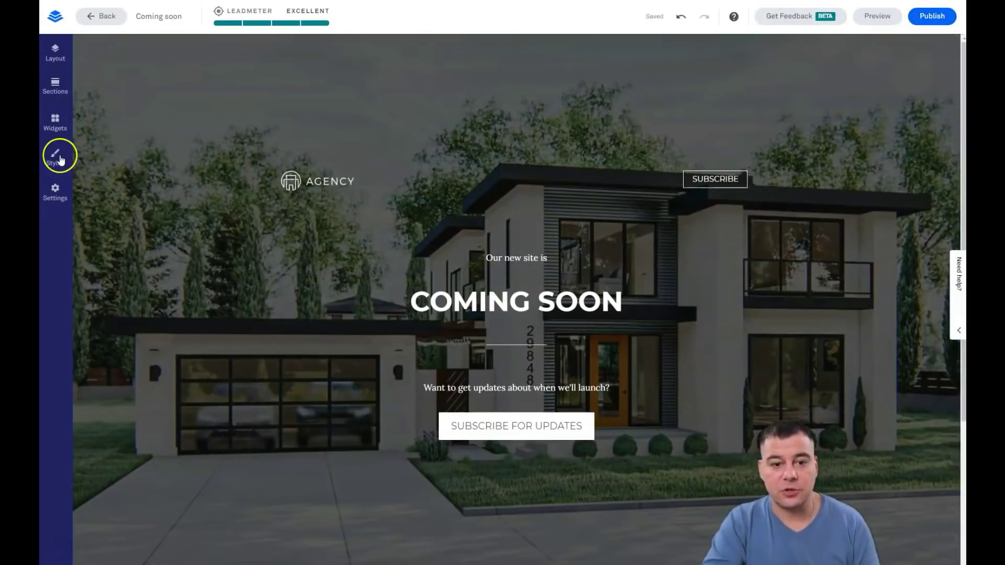
# Open the page settings and examine the SEO options and the social sharing fields
pyautogui.click(54, 193)
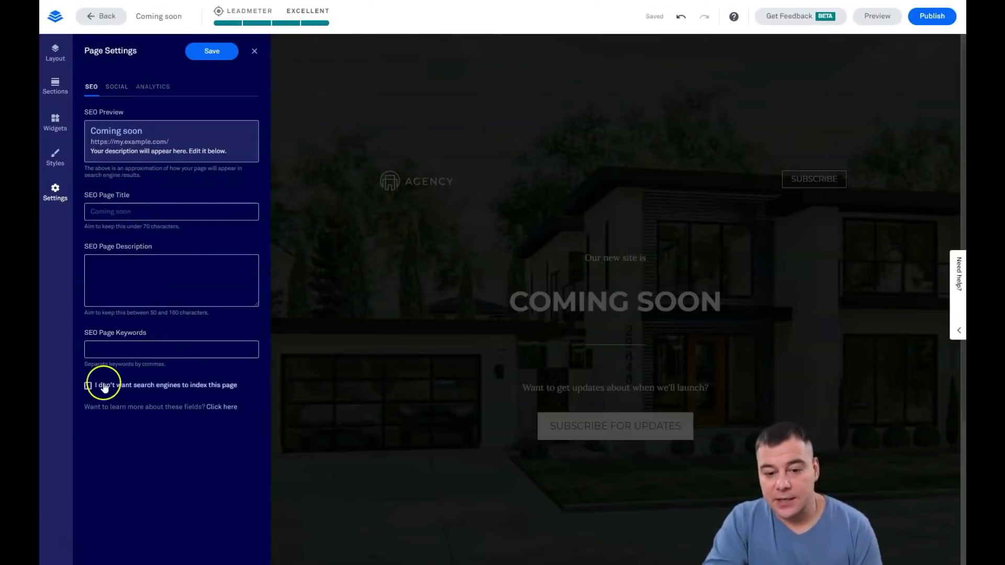
pyautogui.click(181, 394)
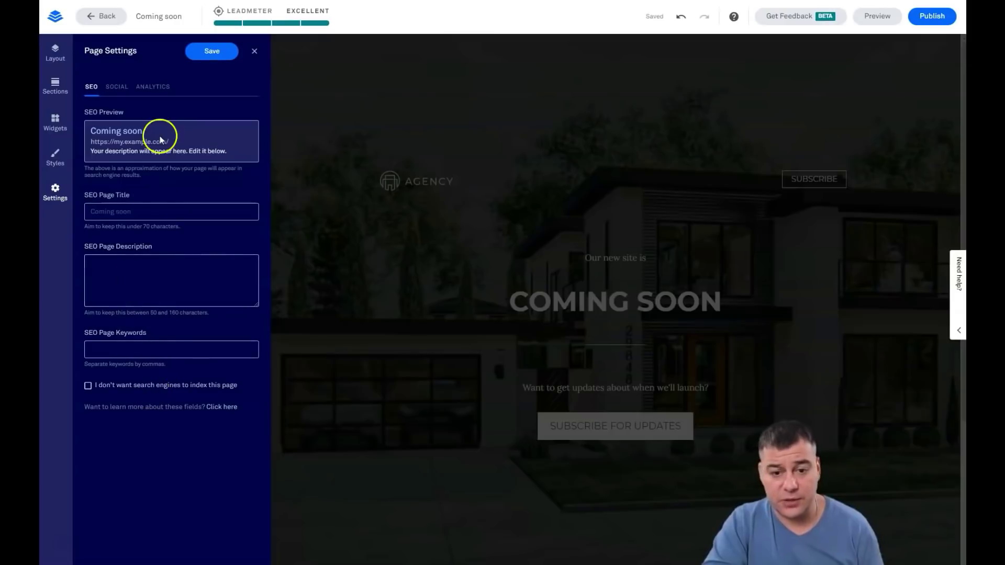
pyautogui.click(116, 87)
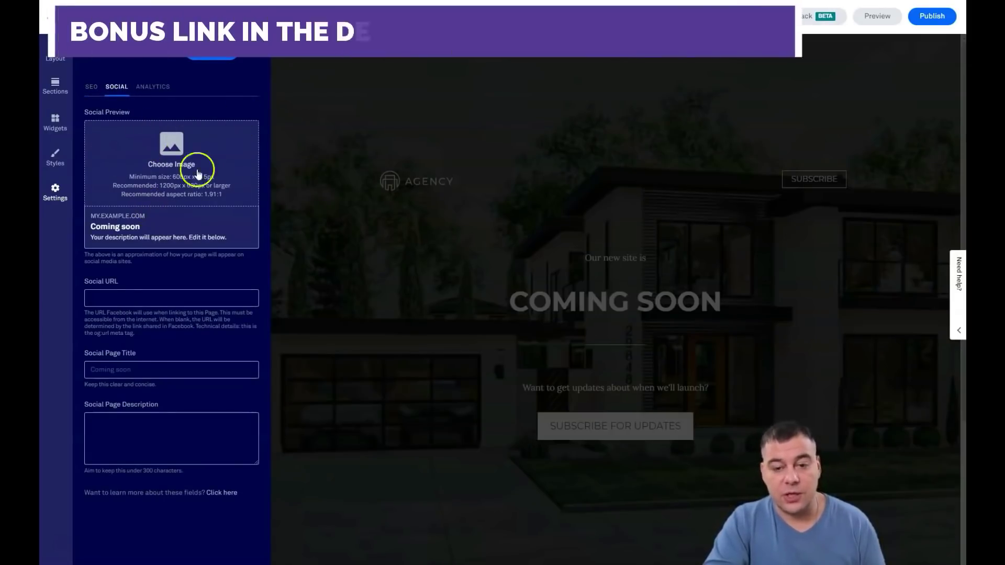
pyautogui.click(152, 192)
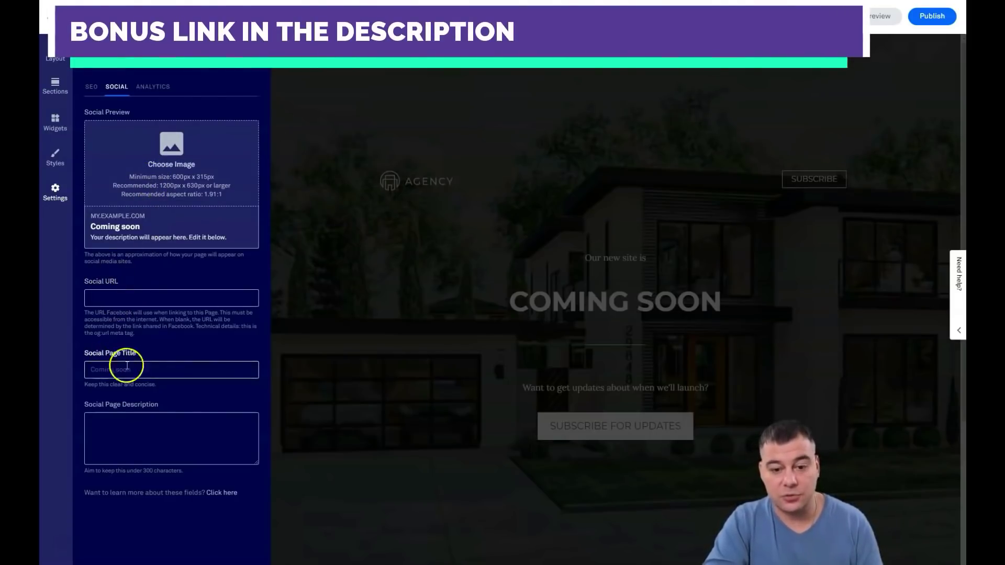
# Examine the analytics tracking code fields, return to the SEO options and close the page settings
pyautogui.click(152, 92)
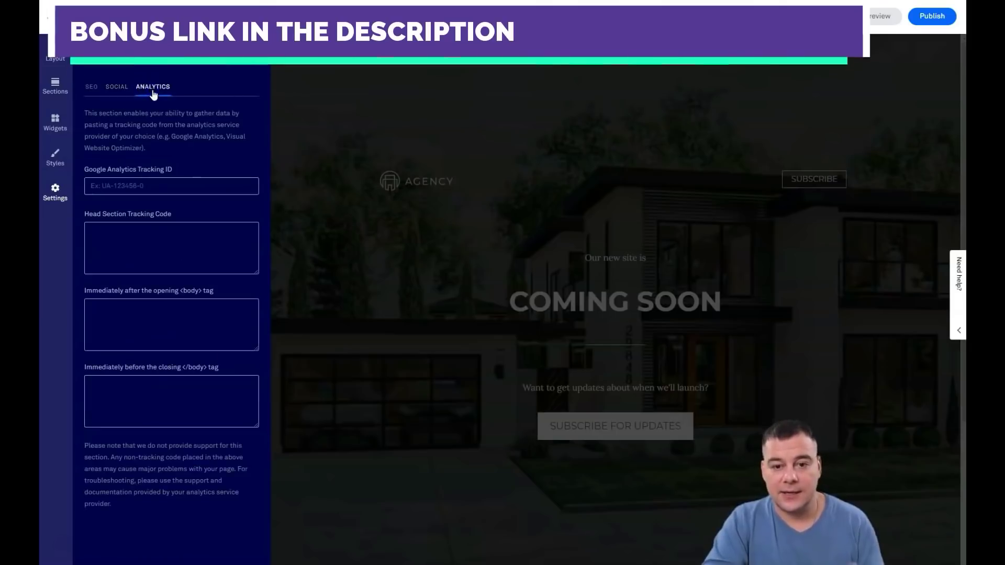
pyautogui.click(155, 126)
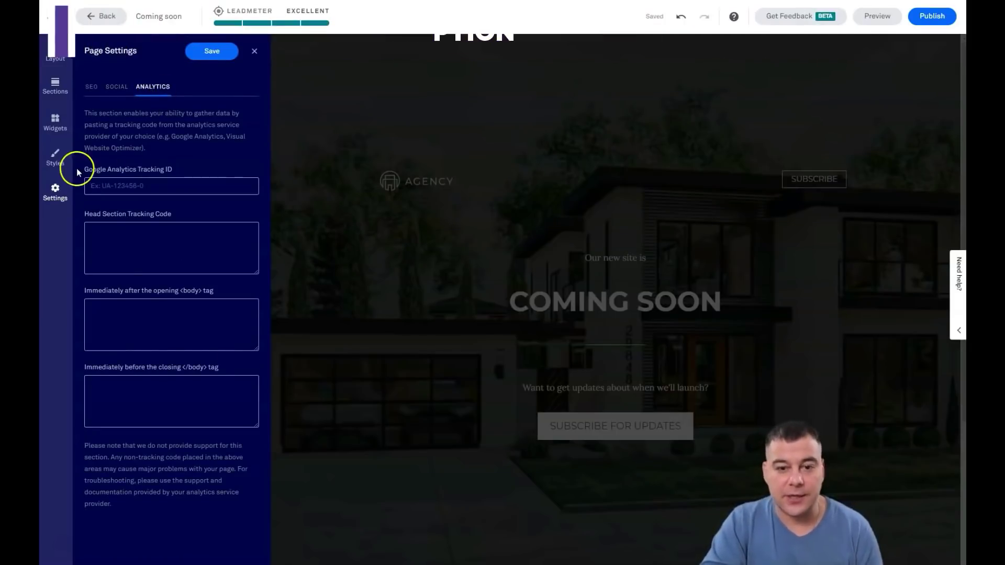
pyautogui.click(128, 234)
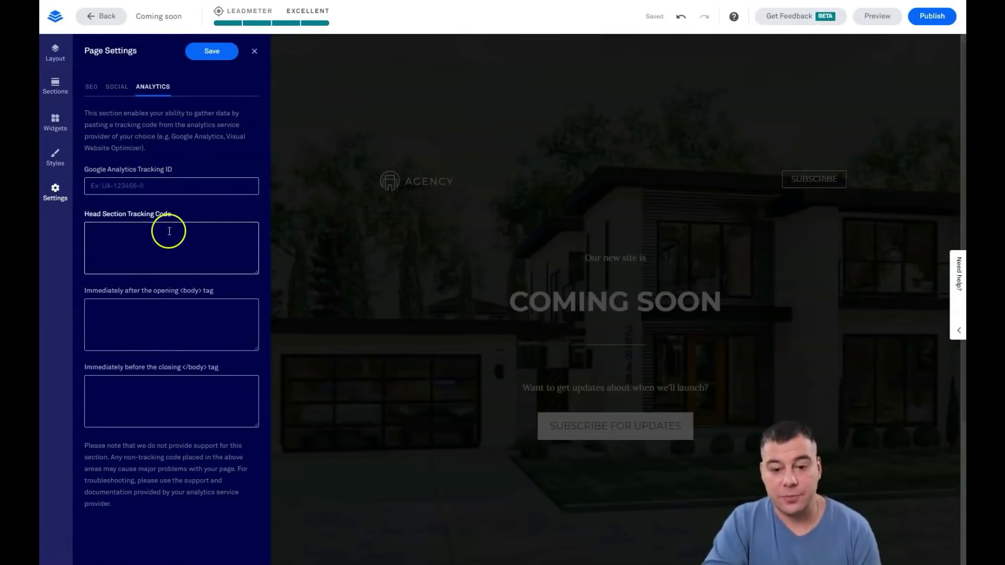
pyautogui.click(89, 88)
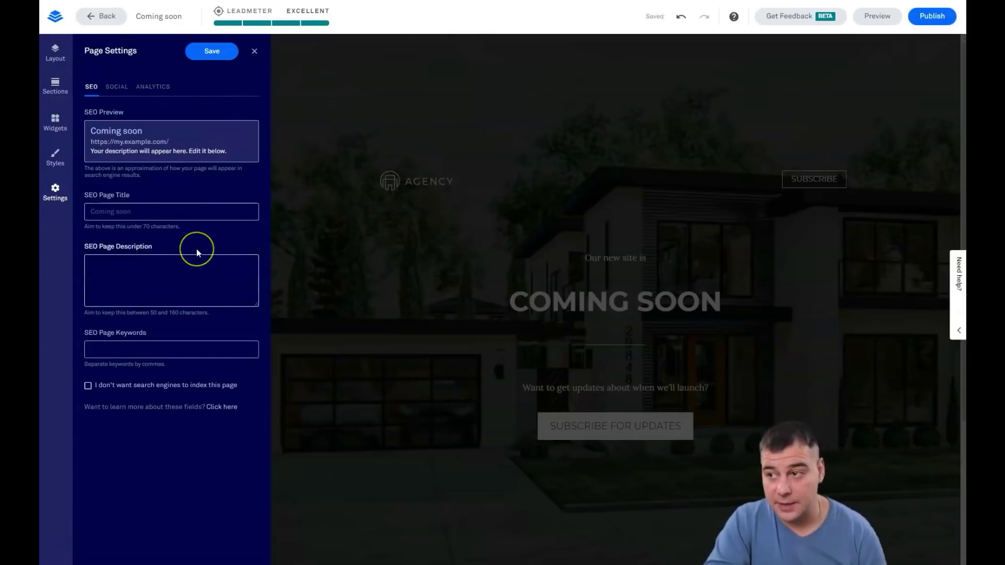
pyautogui.click(55, 59)
pyautogui.click(220, 51)
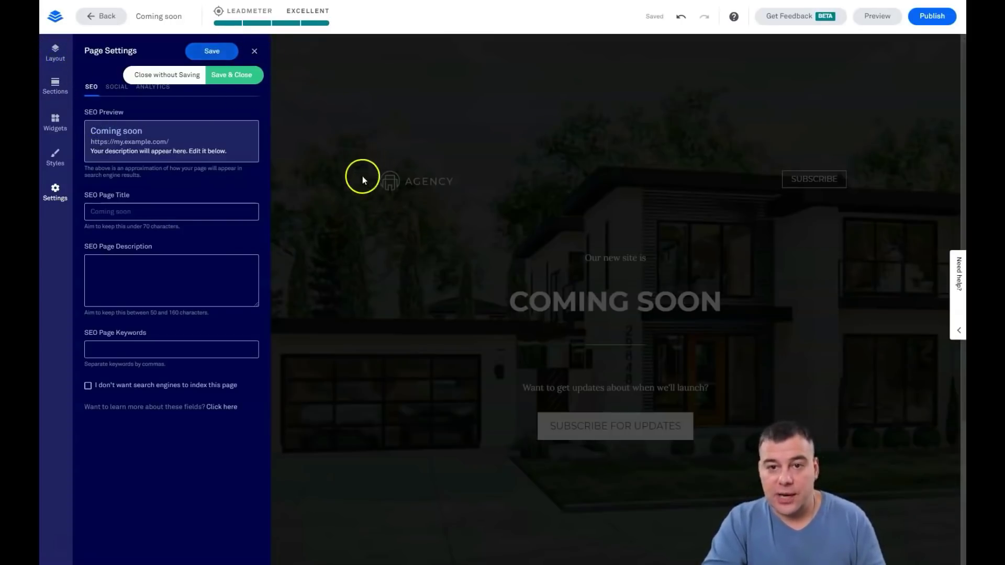
pyautogui.click(255, 51)
pyautogui.scroll(-4, 571, 259)
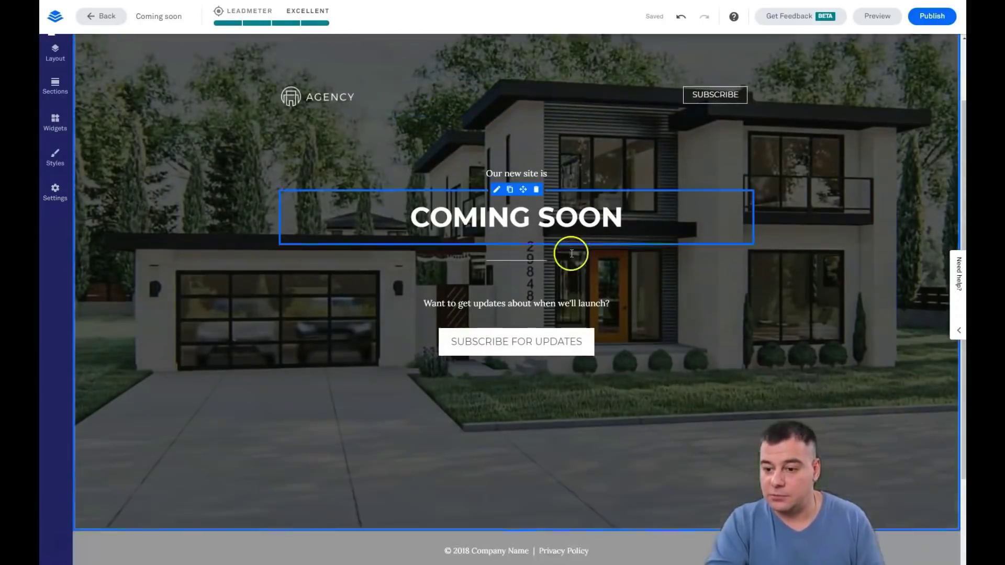
pyautogui.scroll(4, 571, 259)
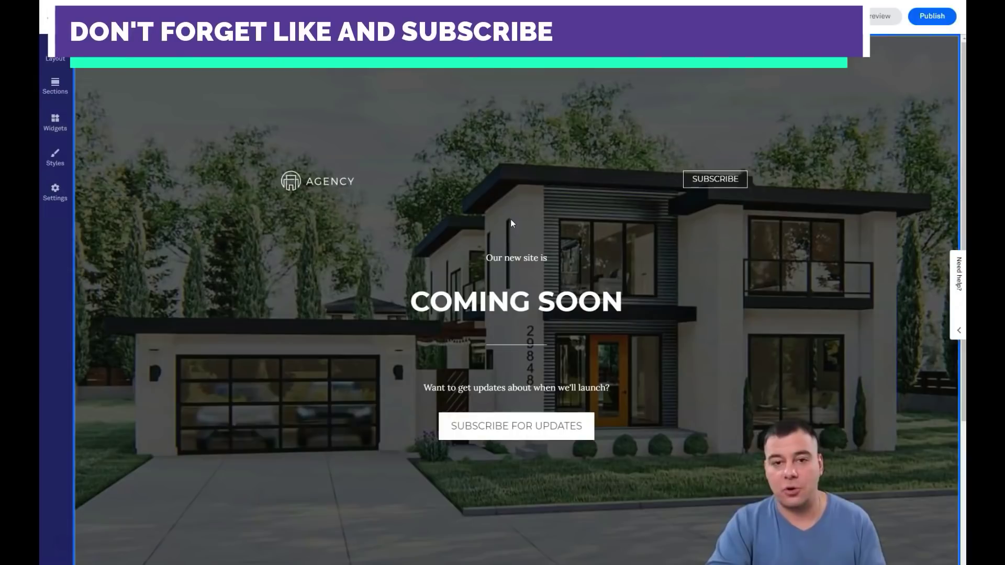
pyautogui.click(560, 235)
pyautogui.click(374, 181)
pyautogui.click(352, 259)
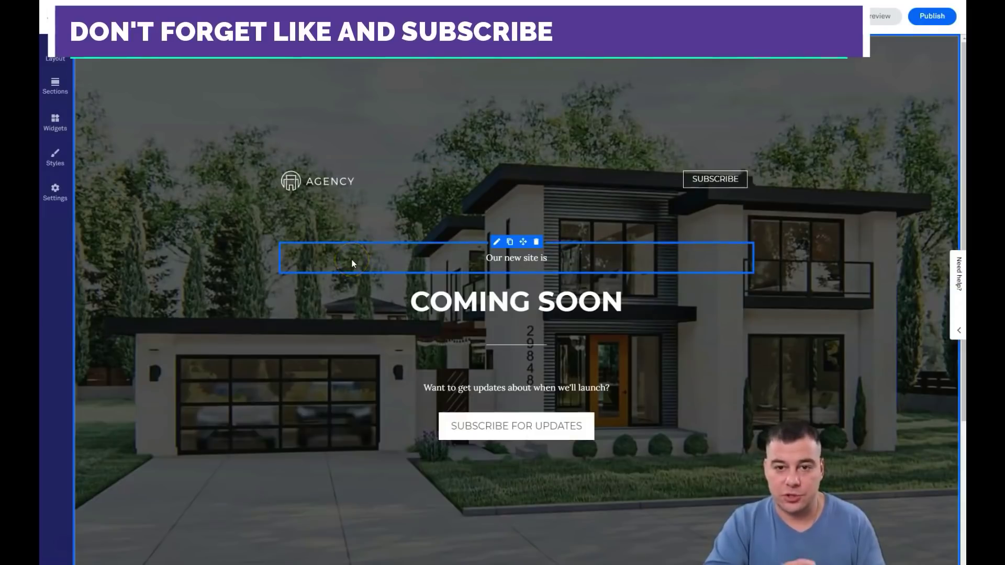
pyautogui.click(258, 198)
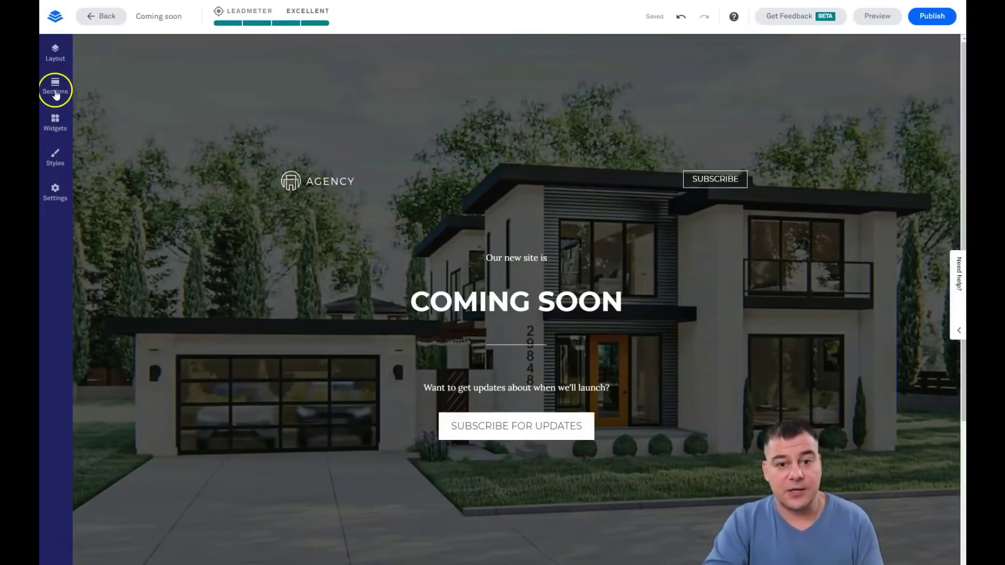
pyautogui.scroll(-4, 476, 293)
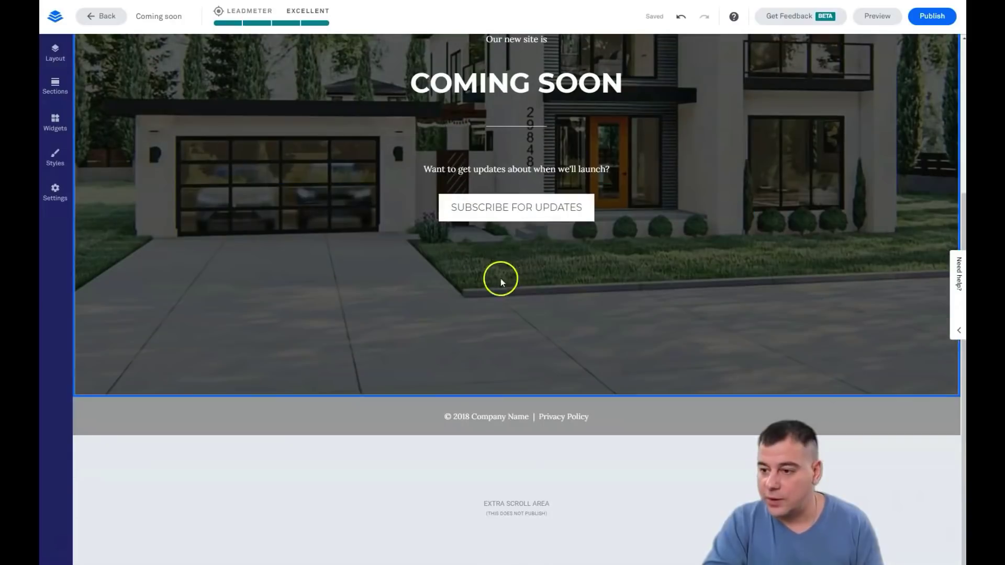
pyautogui.scroll(4, 519, 267)
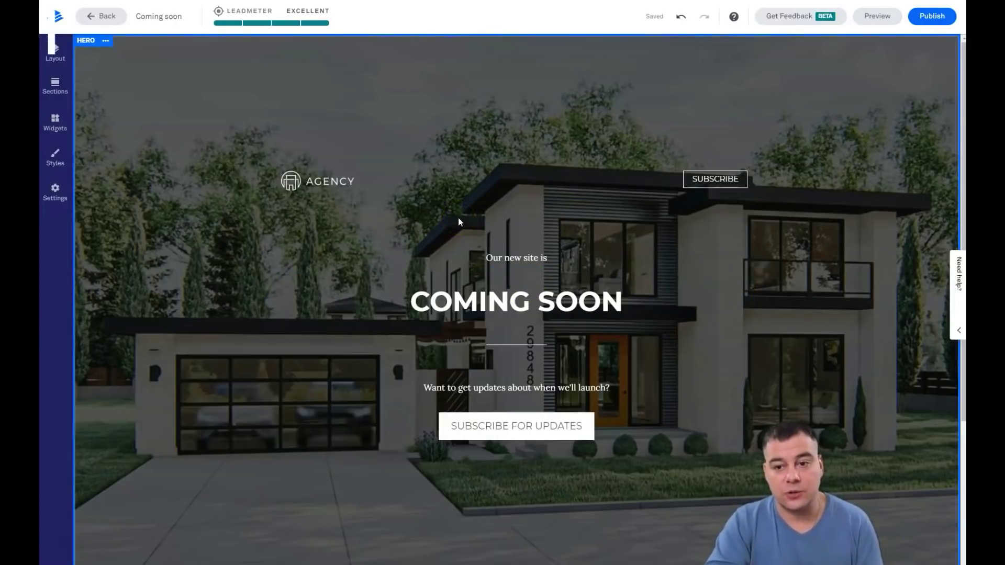
pyautogui.scroll(-4, 468, 244)
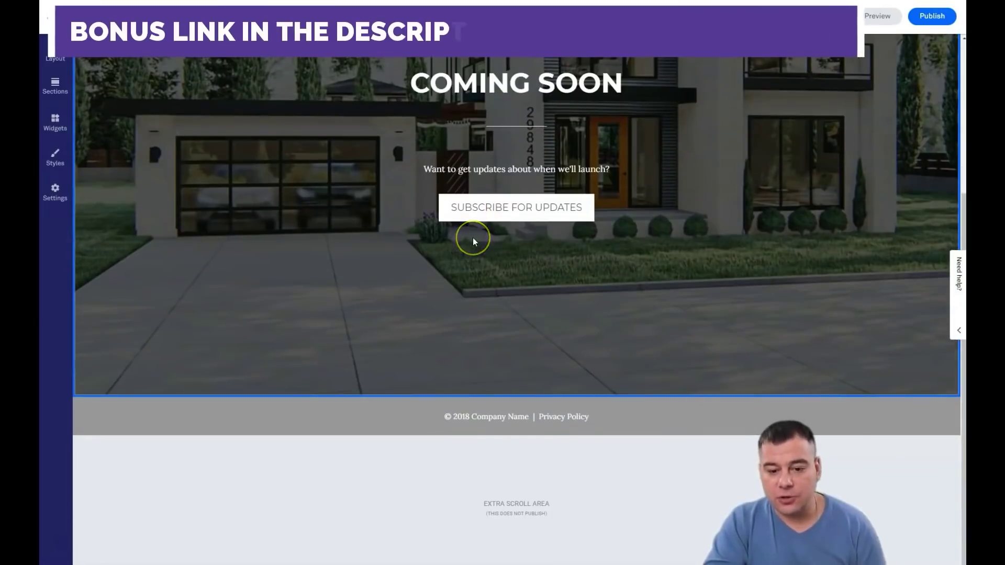
pyautogui.scroll(4, 474, 241)
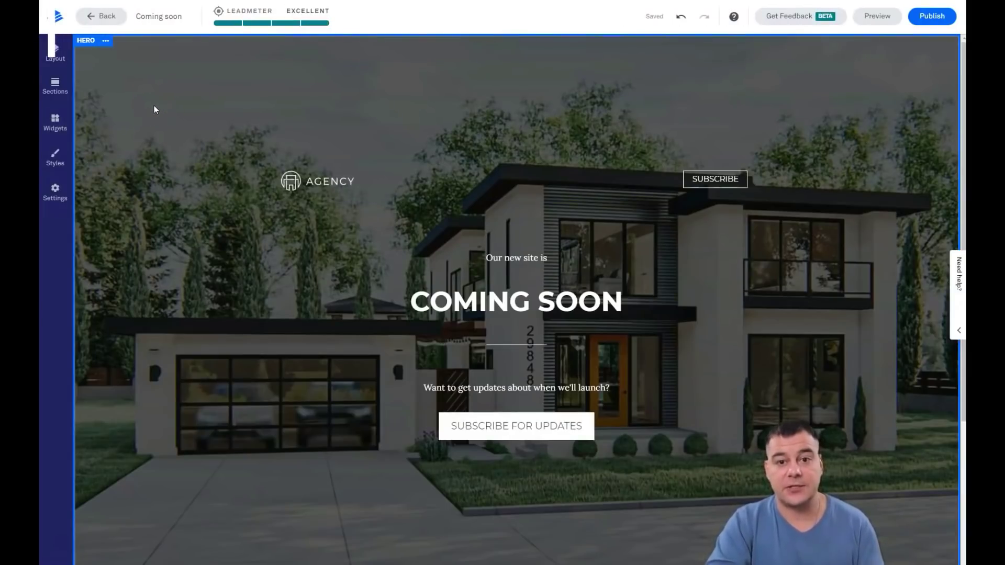
pyautogui.click(182, 121)
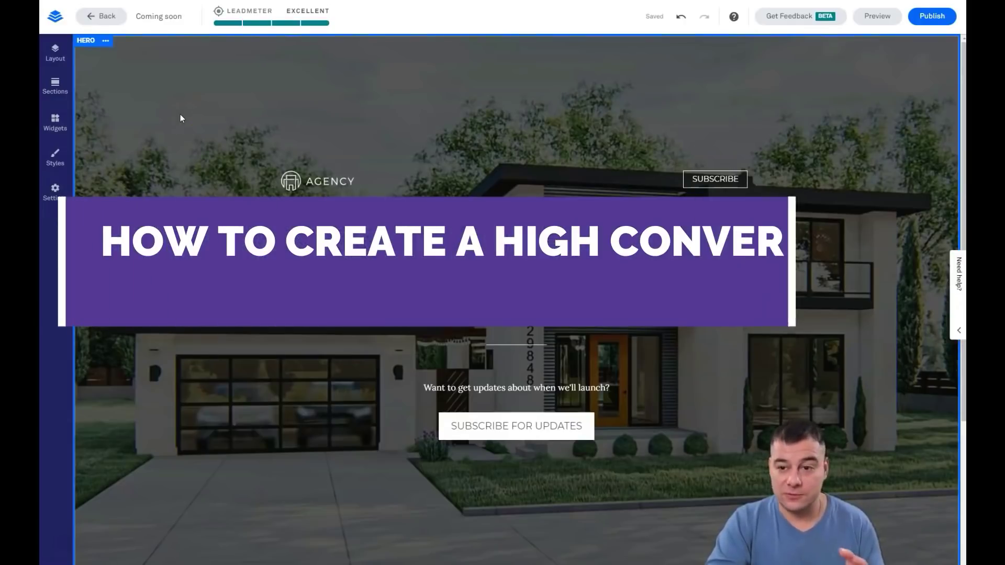
pyautogui.click(196, 119)
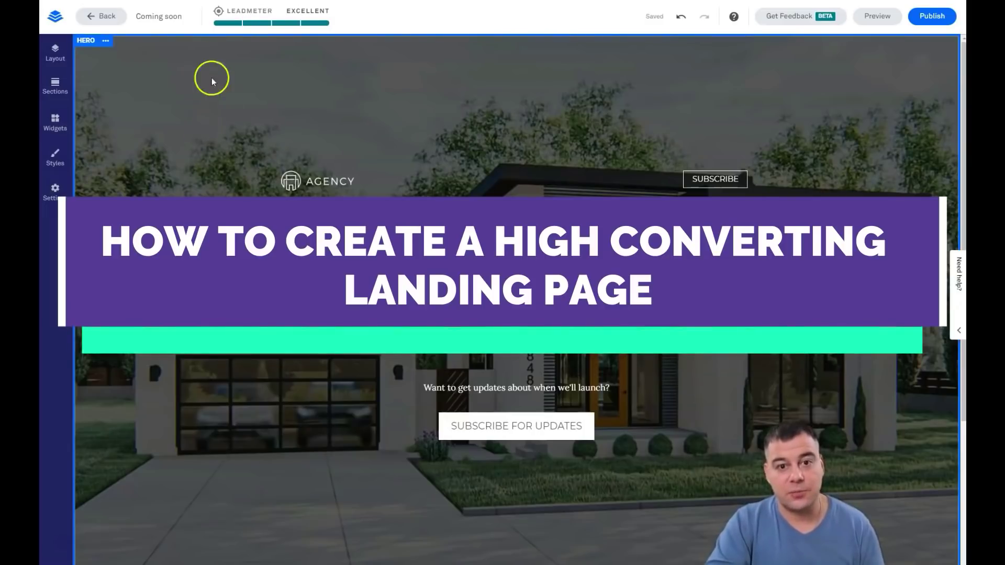
pyautogui.click(236, 127)
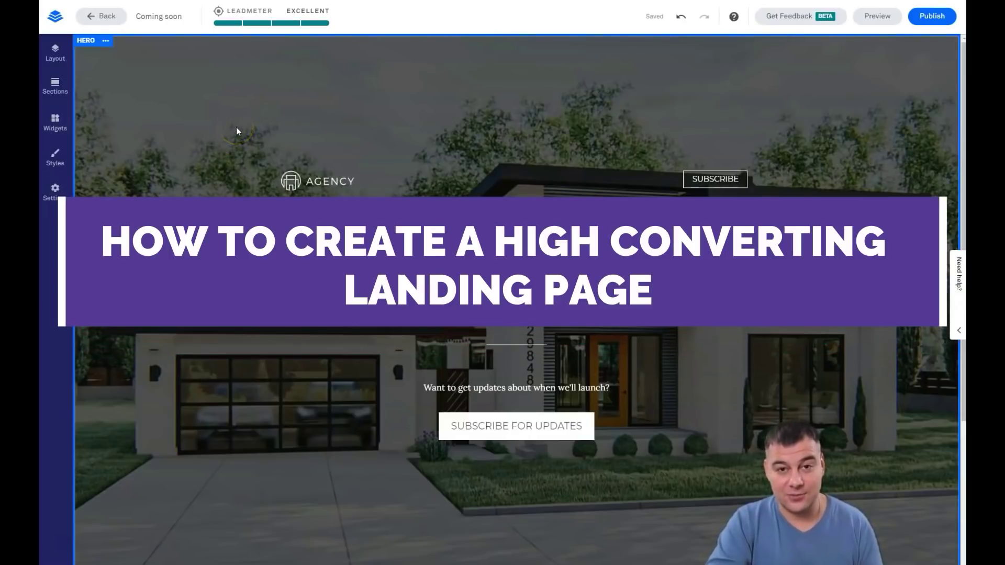
pyautogui.click(66, 450)
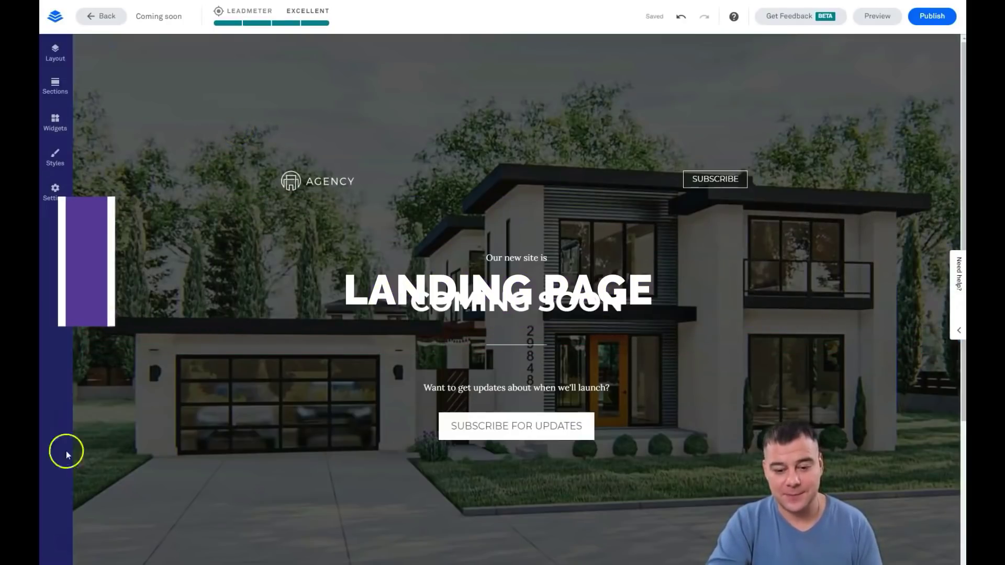